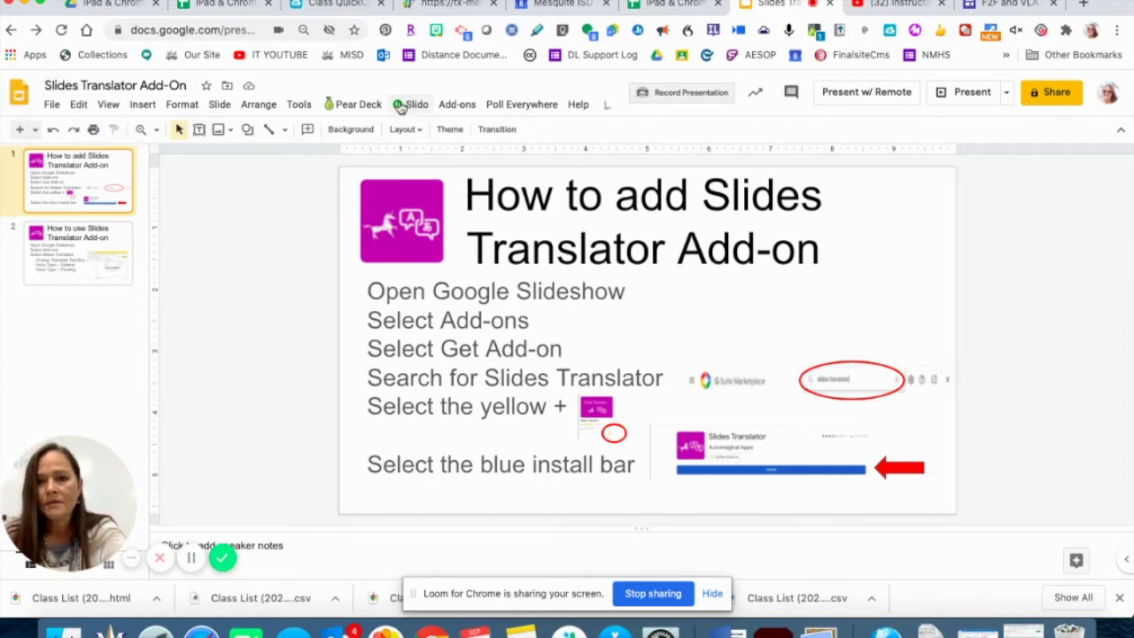
Step: Search the G Suite Marketplace for the Slides Translator add-on and open its details page
left_click(473, 108)
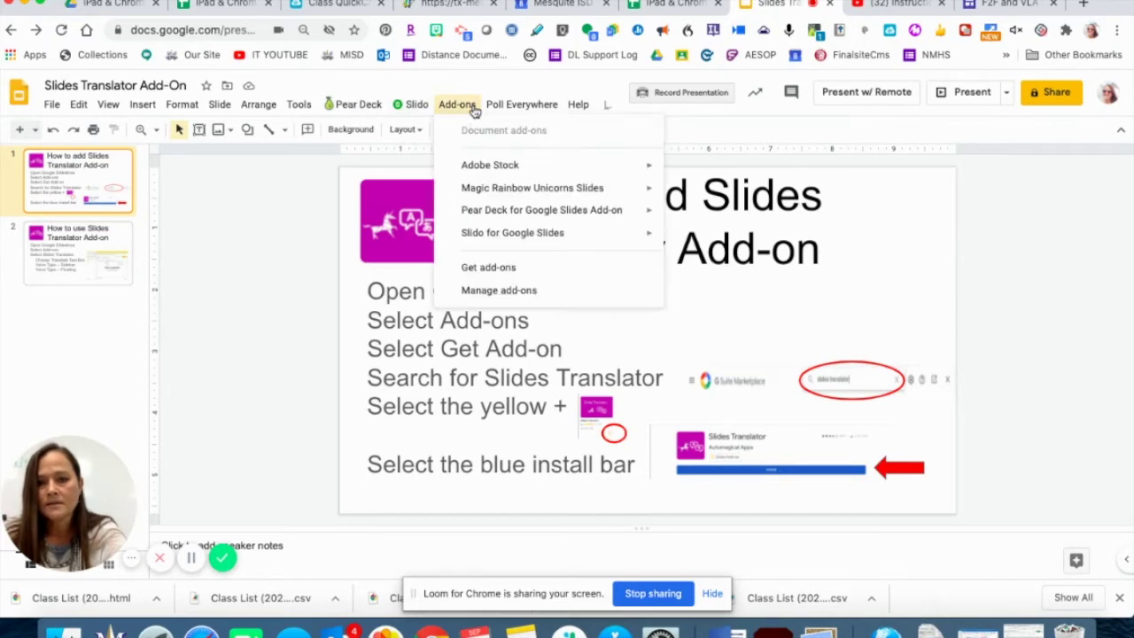
left_click(503, 271)
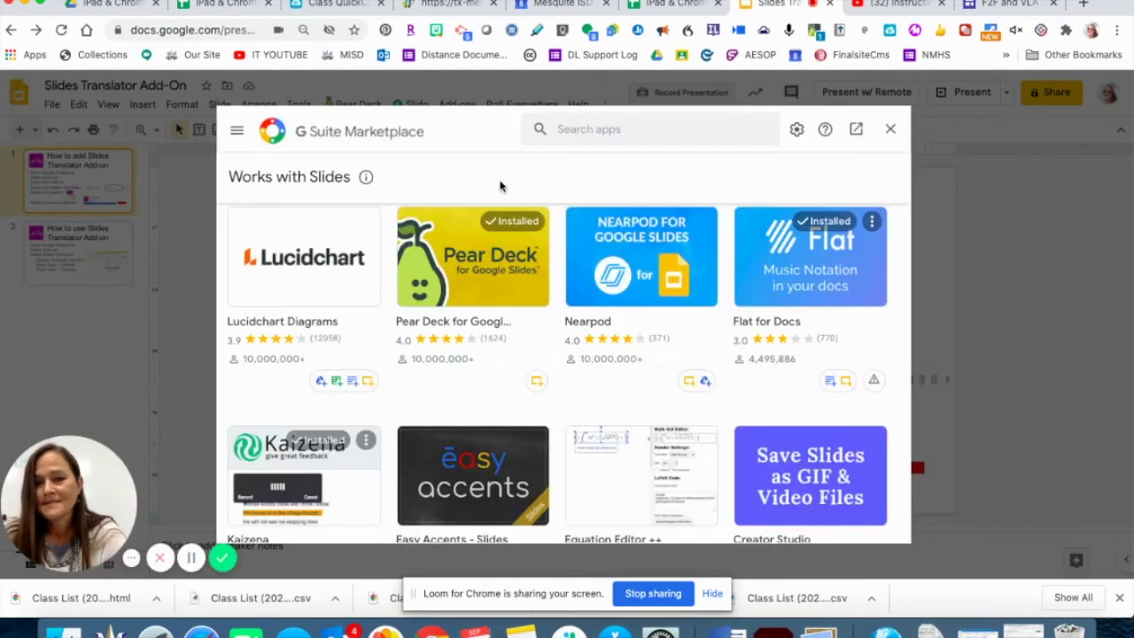
left_click(591, 125)
type("slid")
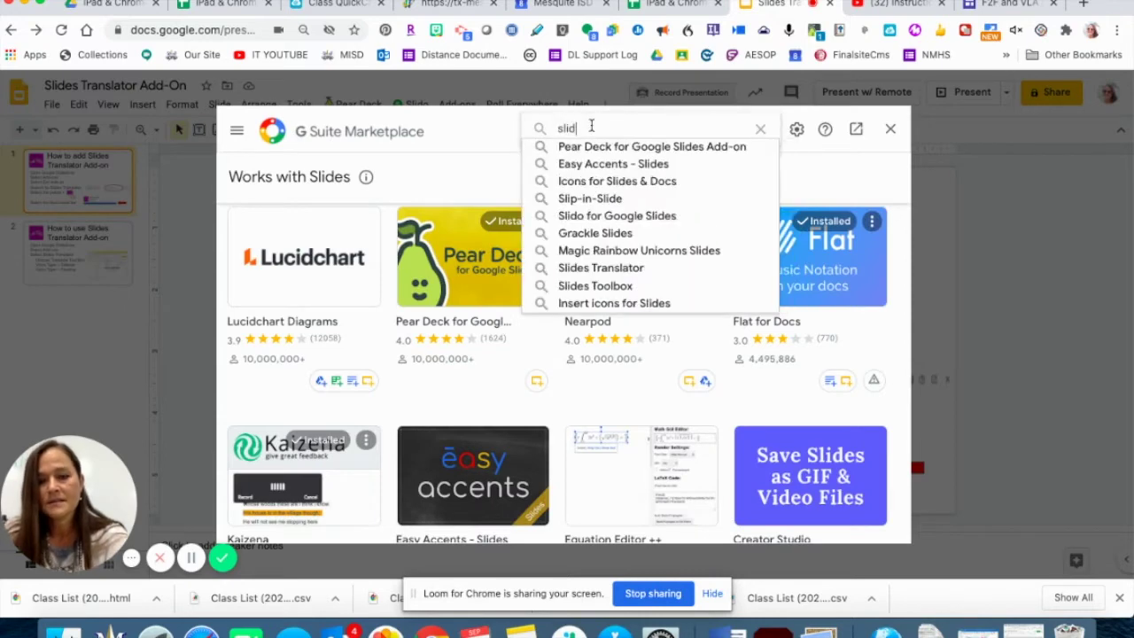
type("es tran")
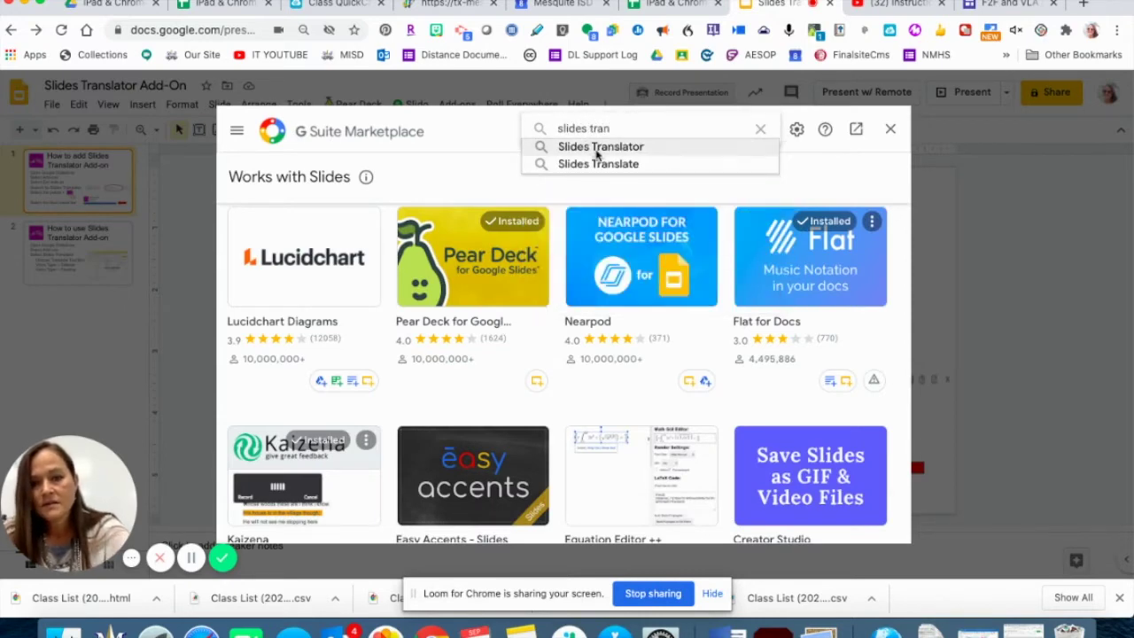
left_click(594, 150)
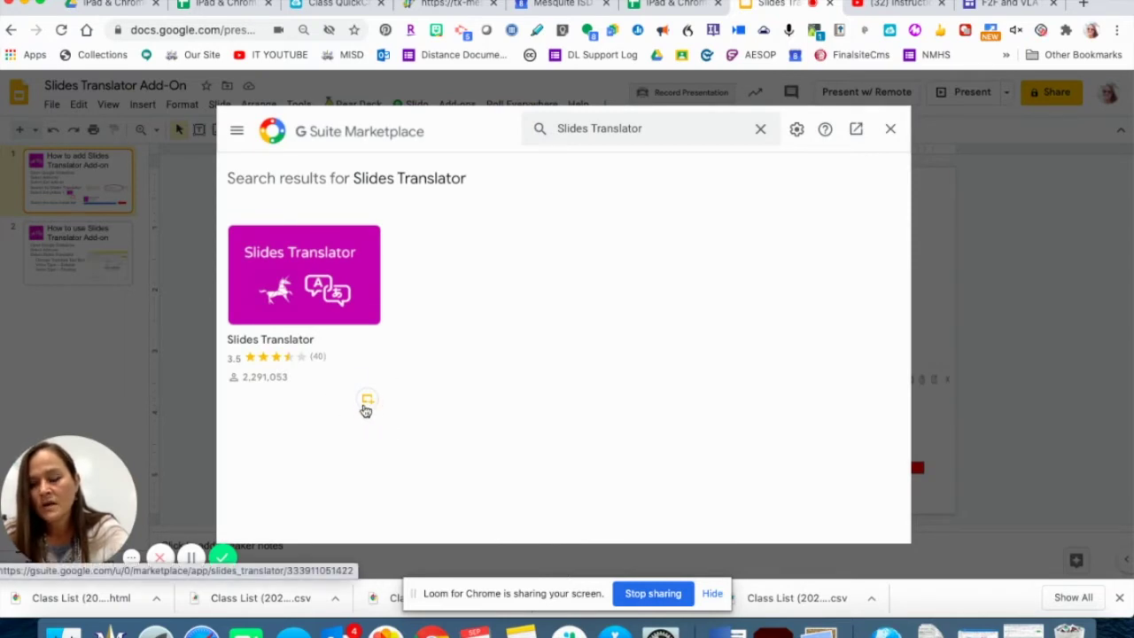
mouse_move(366, 409)
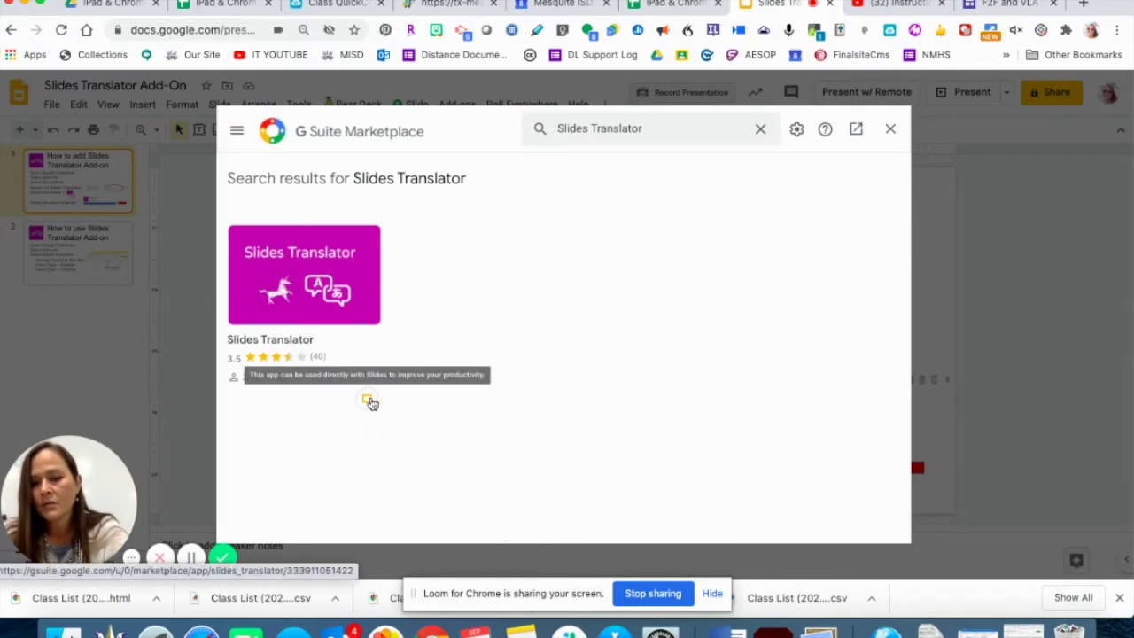
left_click(370, 403)
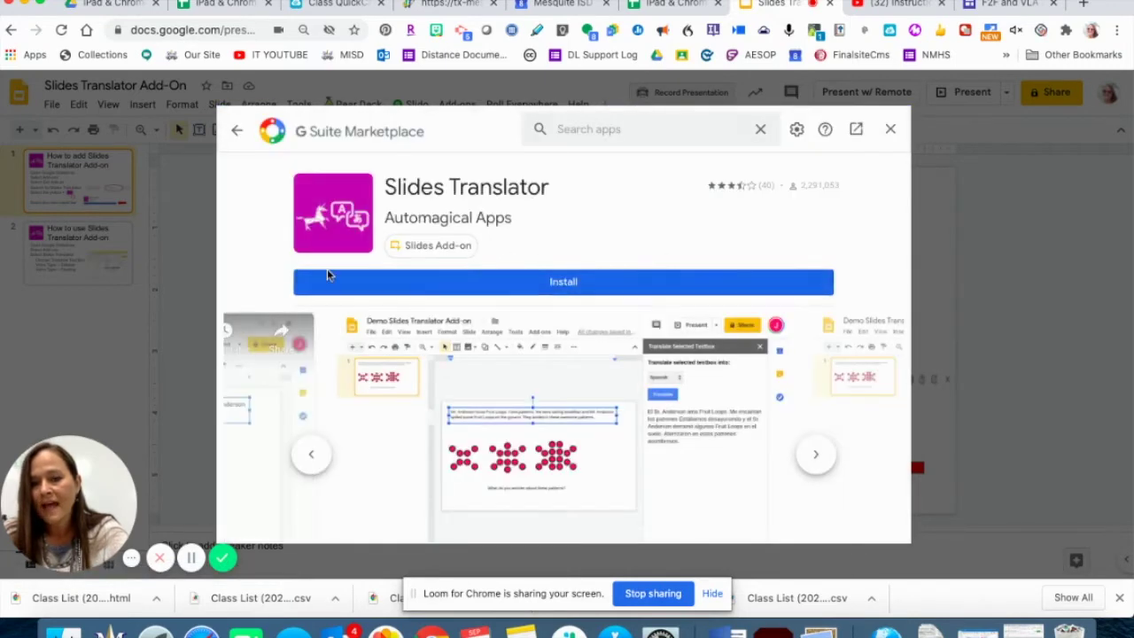
Step: Install the Slides Translator add-on, granting it access with the listed school account, and close the marketplace
left_click(564, 282)
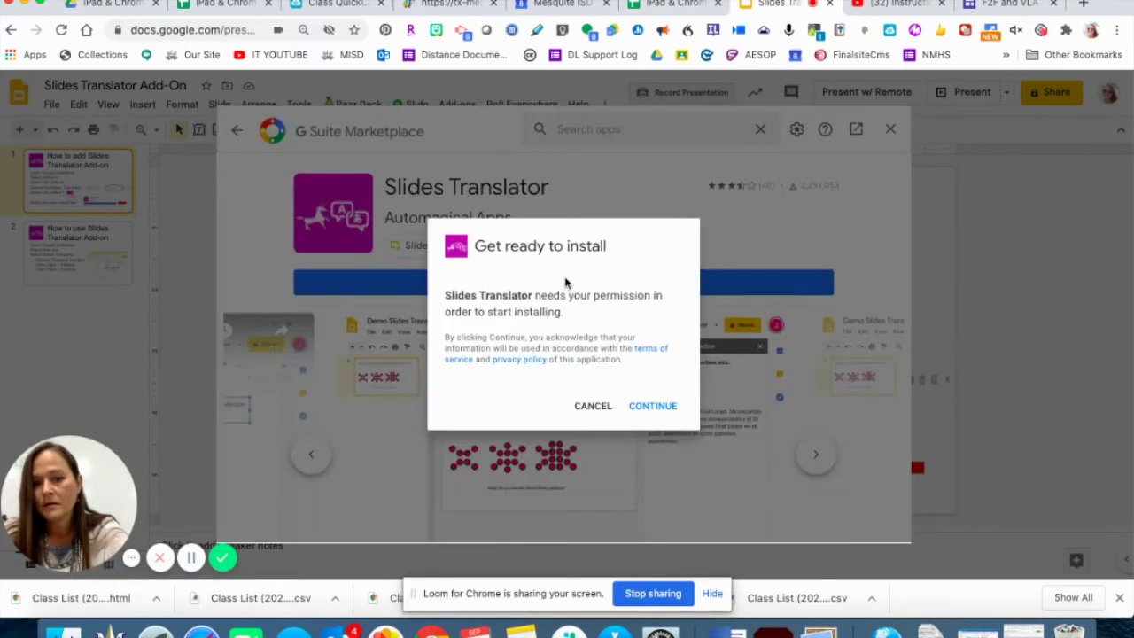
left_click(655, 407)
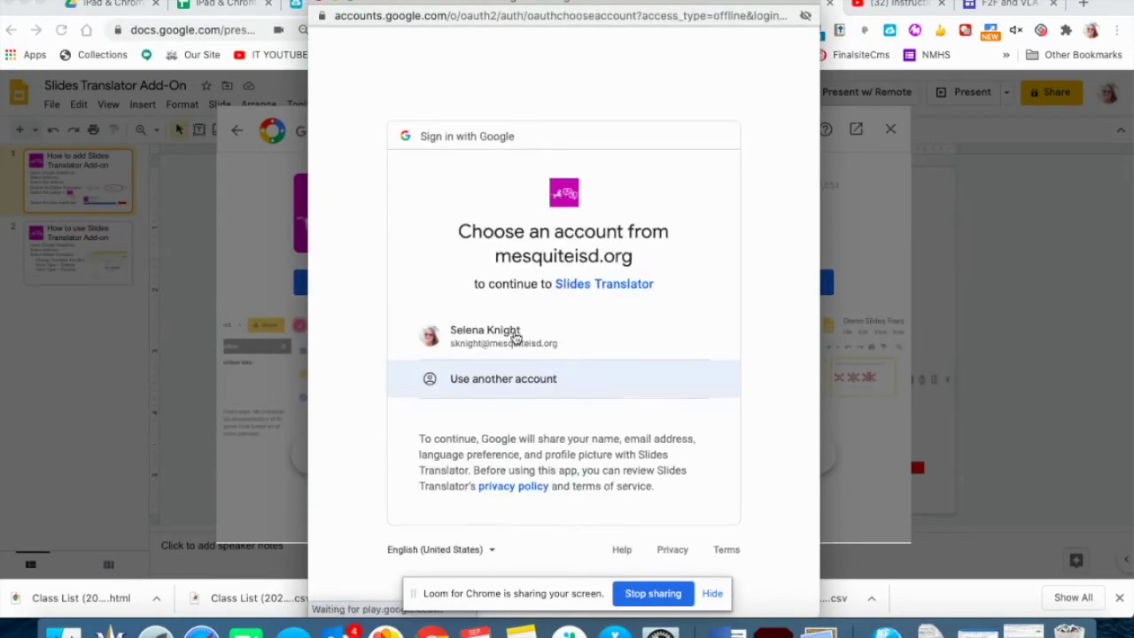
left_click(514, 332)
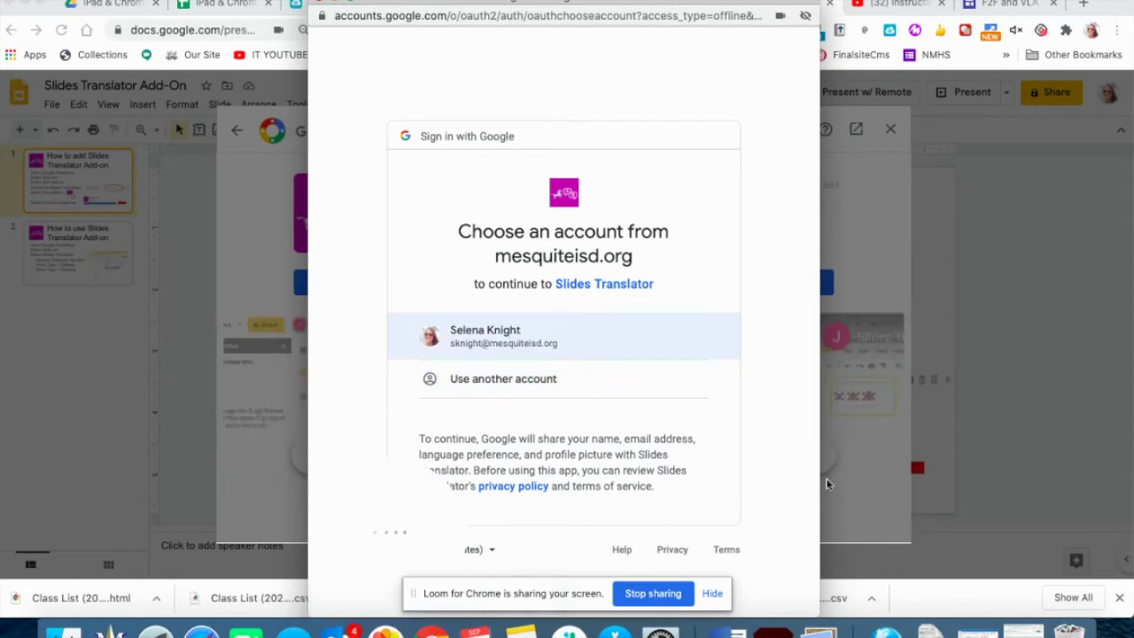
left_click_drag(726, 5, 882, 4)
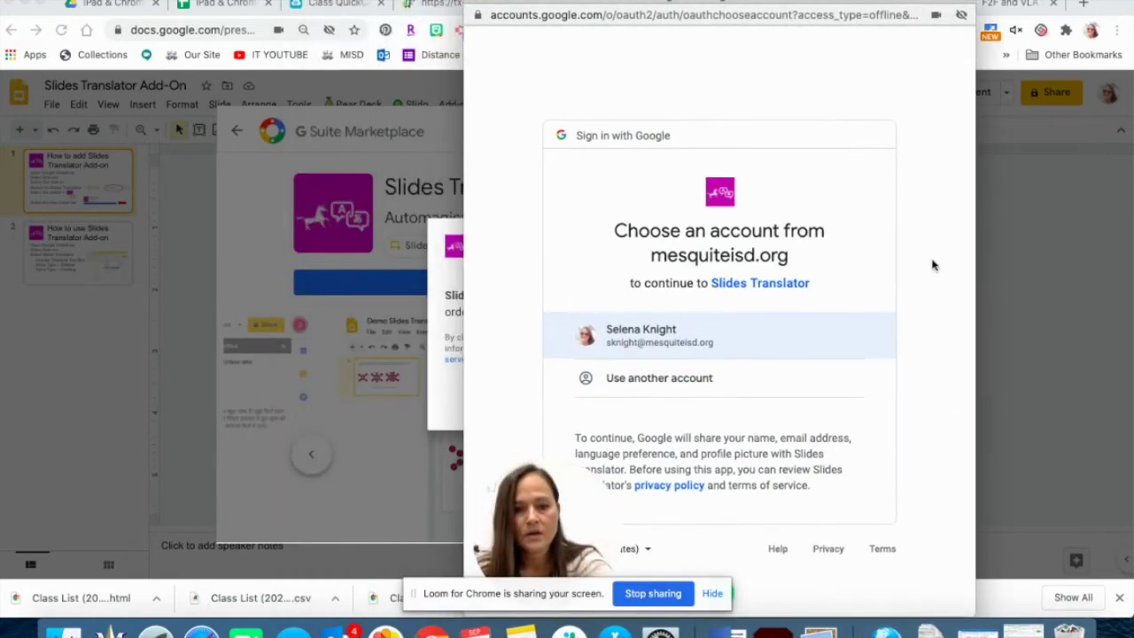
left_click(670, 330)
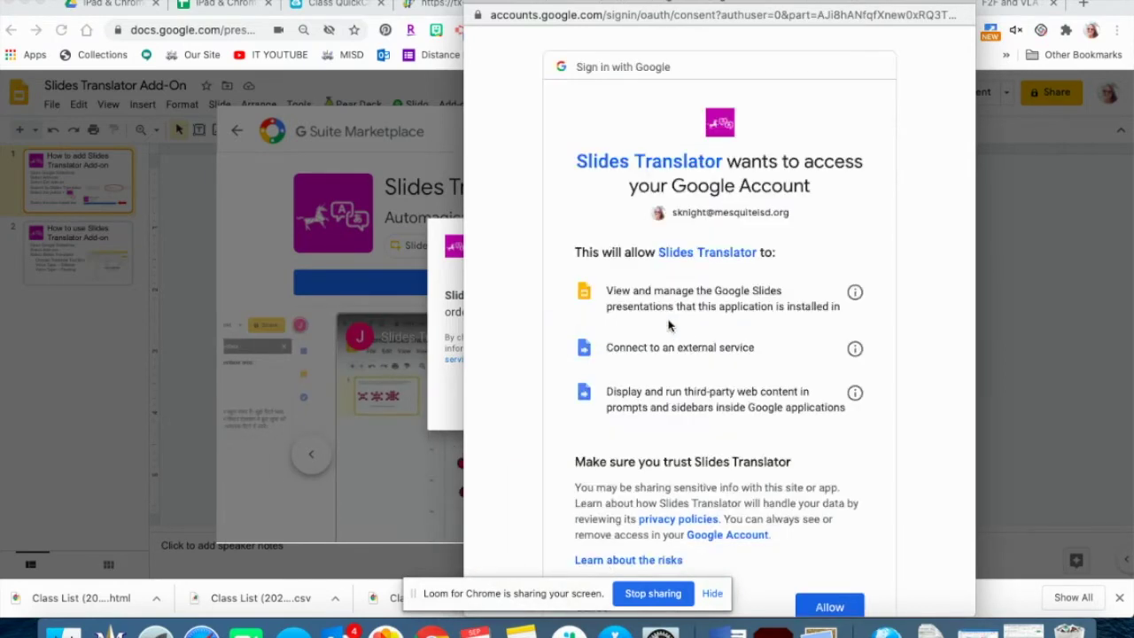
left_click(831, 607)
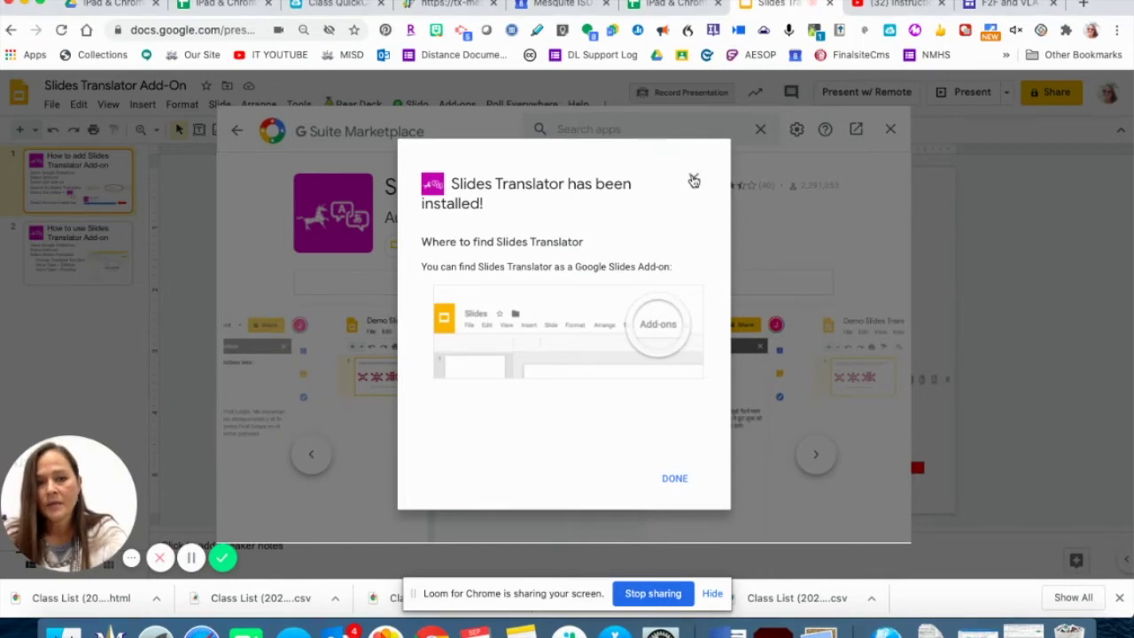
left_click(693, 179)
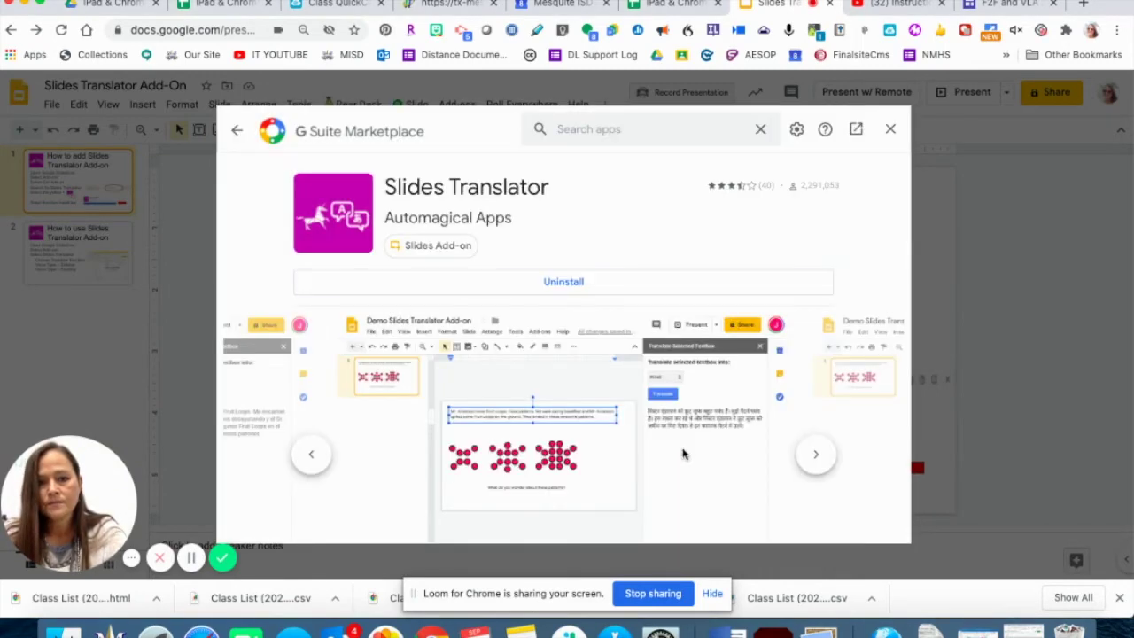
left_click(890, 129)
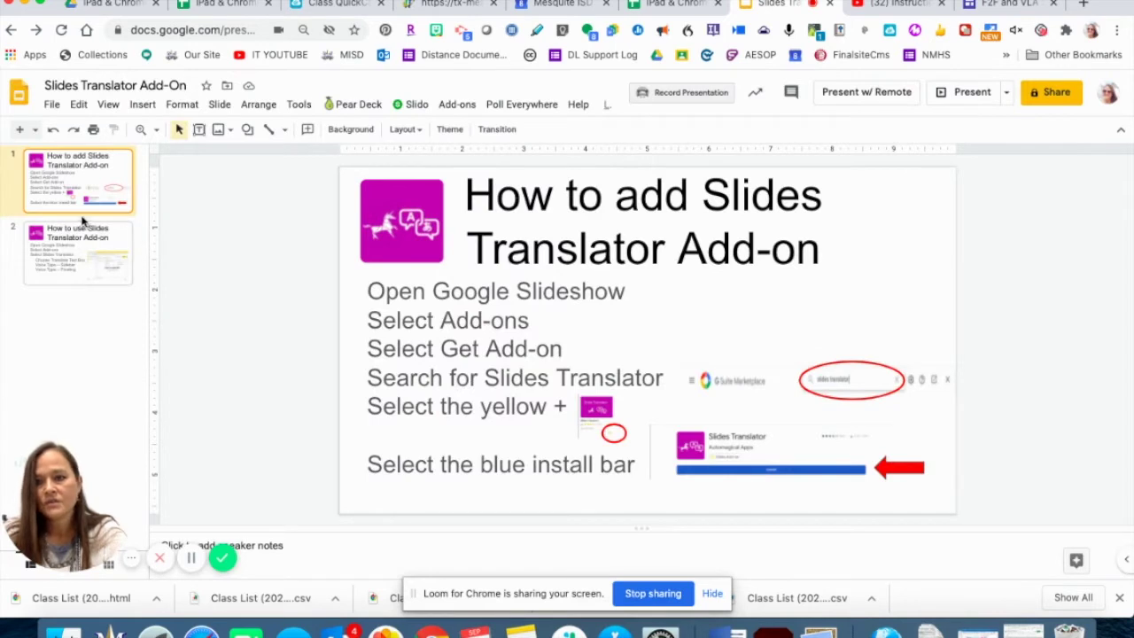
Step: Go to slide 2 and open Slides Translator's Translate Text box tool
left_click(76, 254)
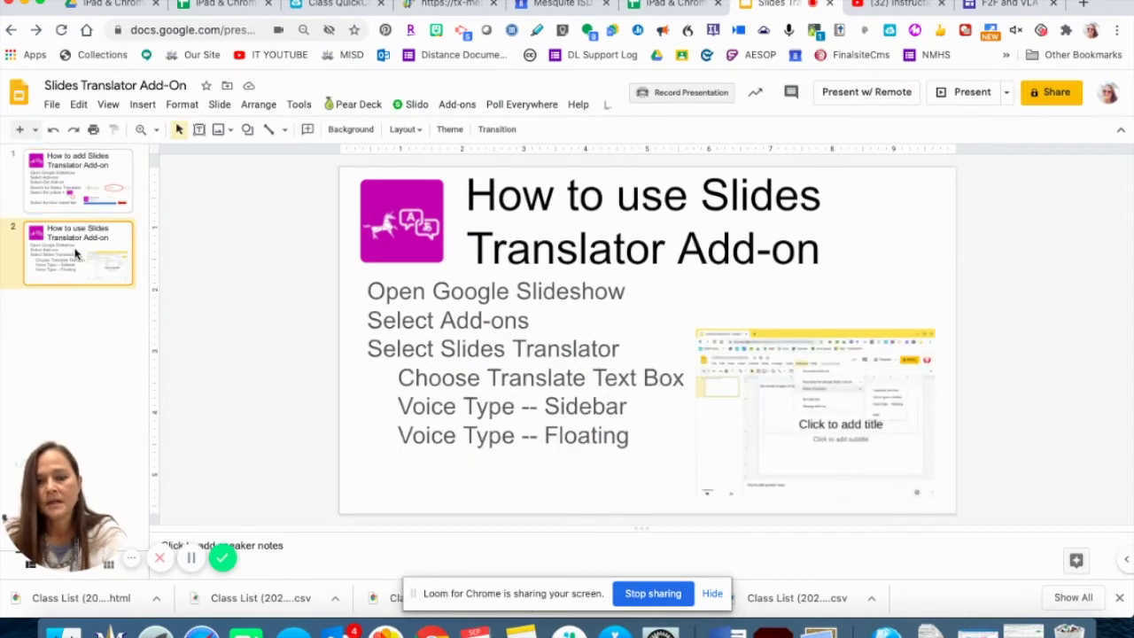
left_click(458, 105)
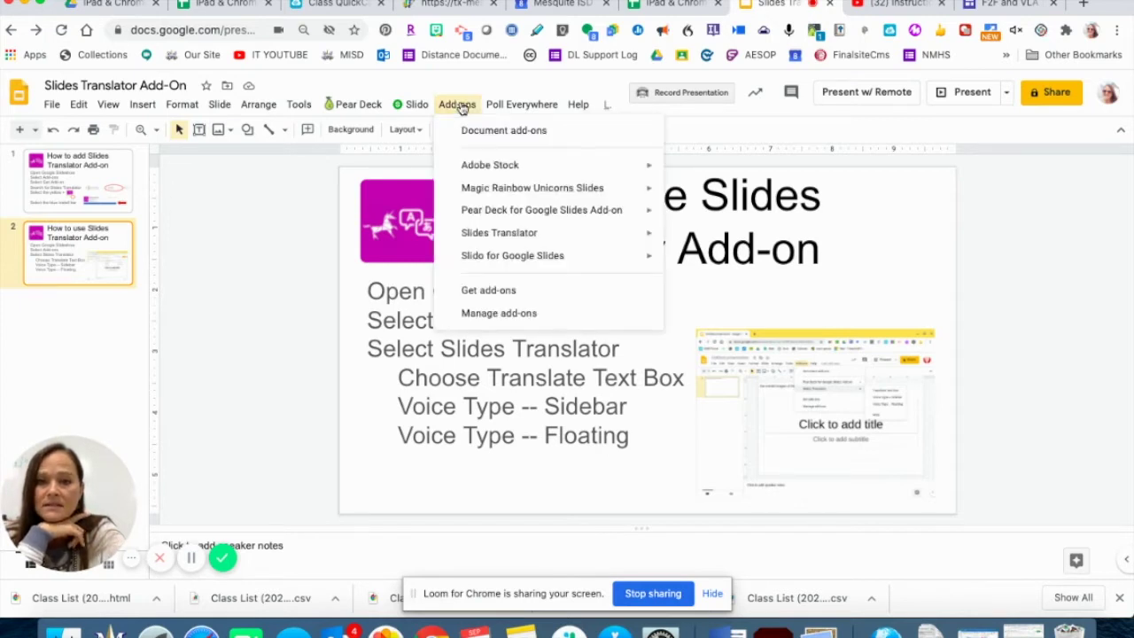
mouse_move(486, 234)
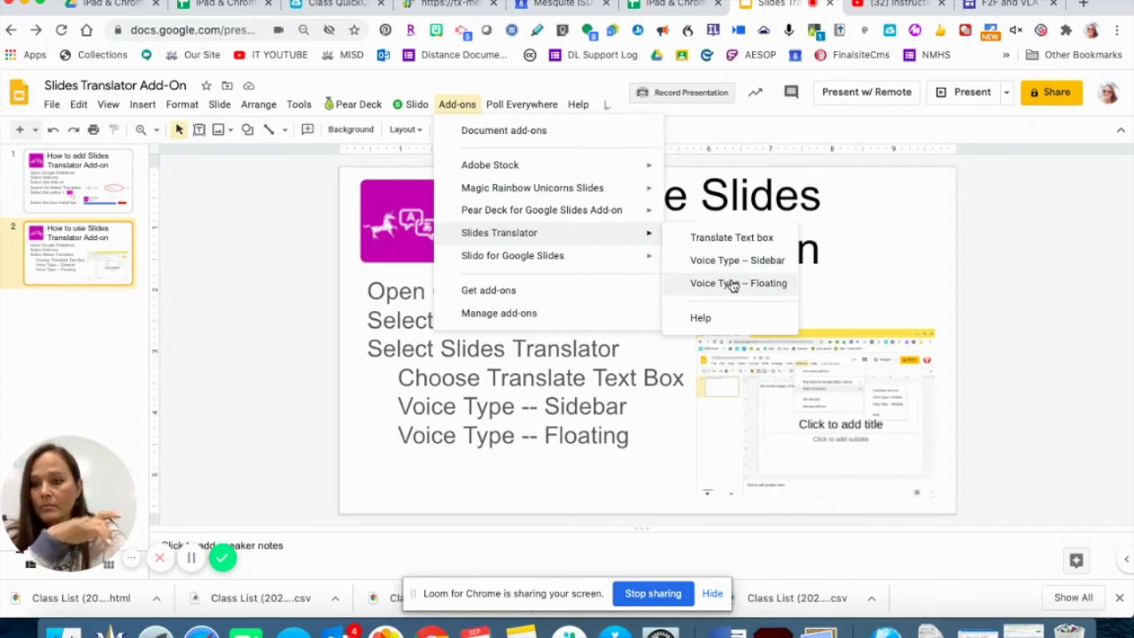
left_click(742, 238)
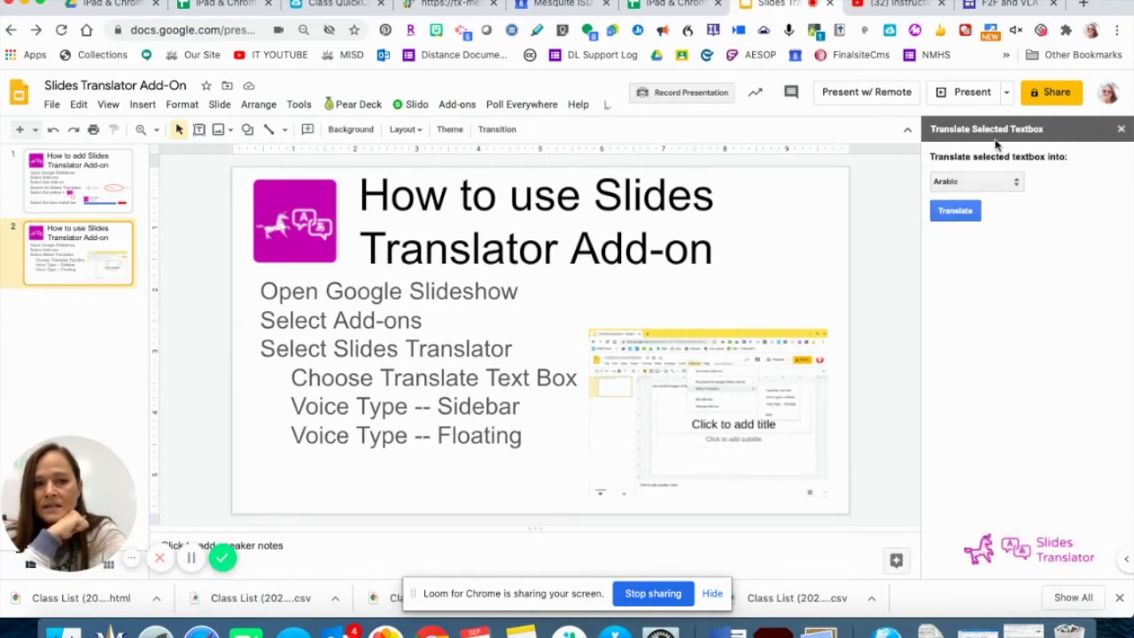
Step: Translate all of slide 2's body text into Spanish, then close the translator and deselect the text box
left_click(530, 436)
left_click_drag(530, 436, 263, 288)
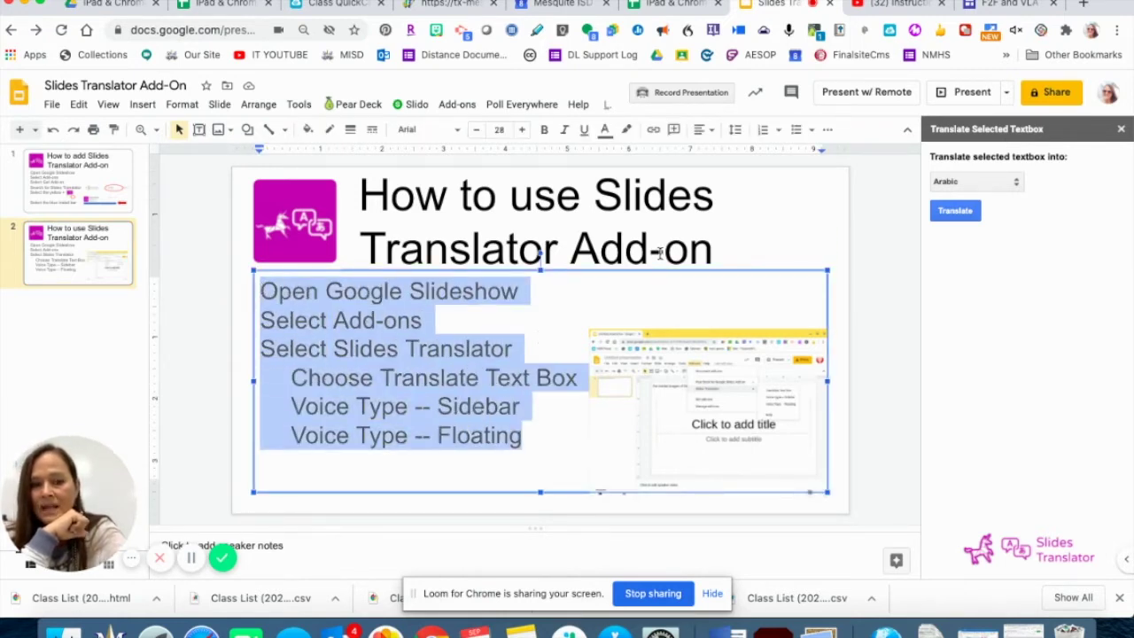
left_click(1013, 180)
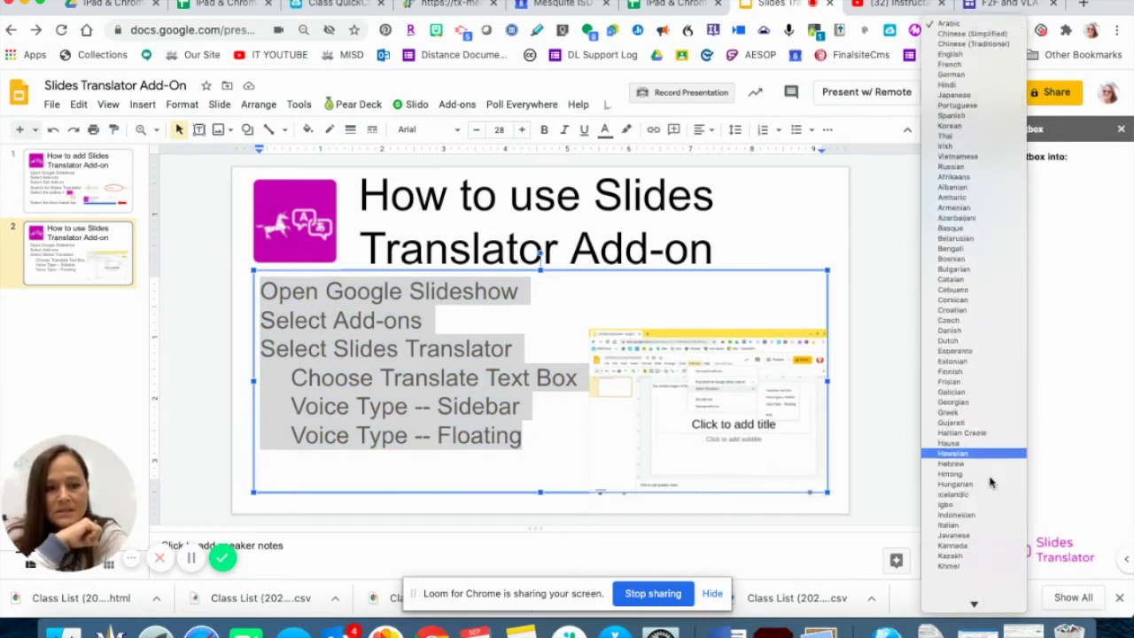
scroll(990, 482, "down", 5)
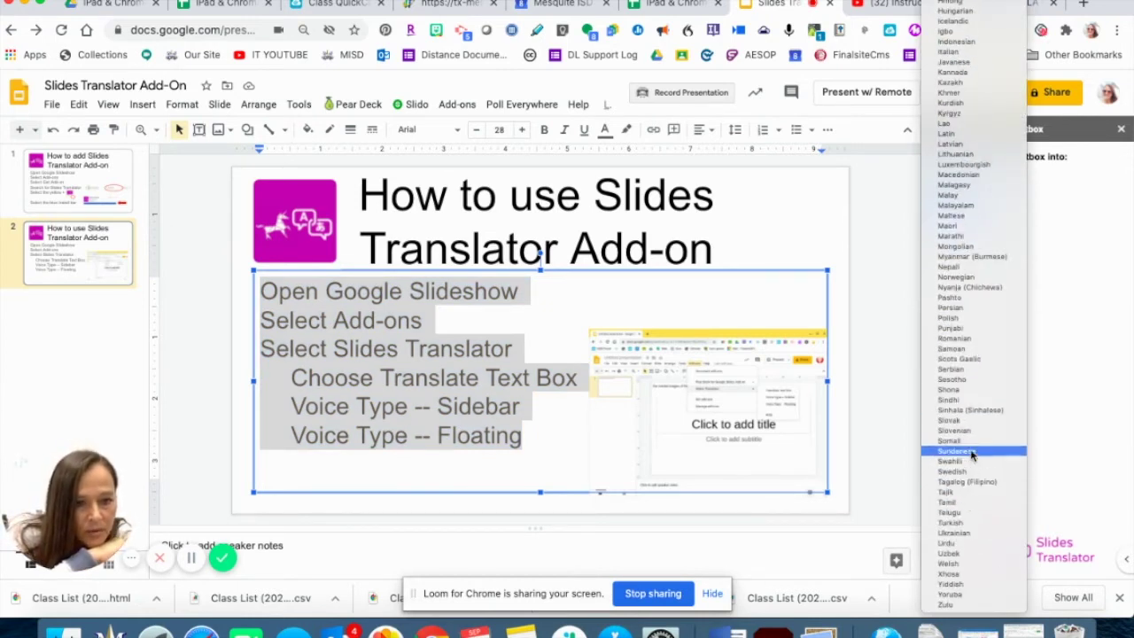
scroll(978, 332, "up", 5)
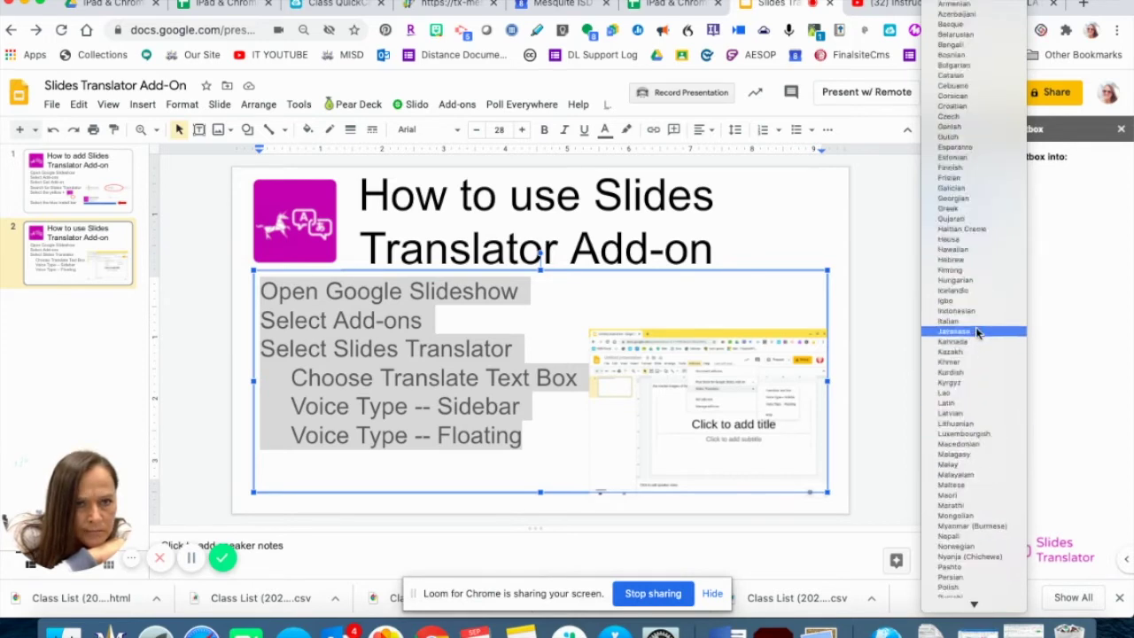
scroll(978, 331, "up", 3)
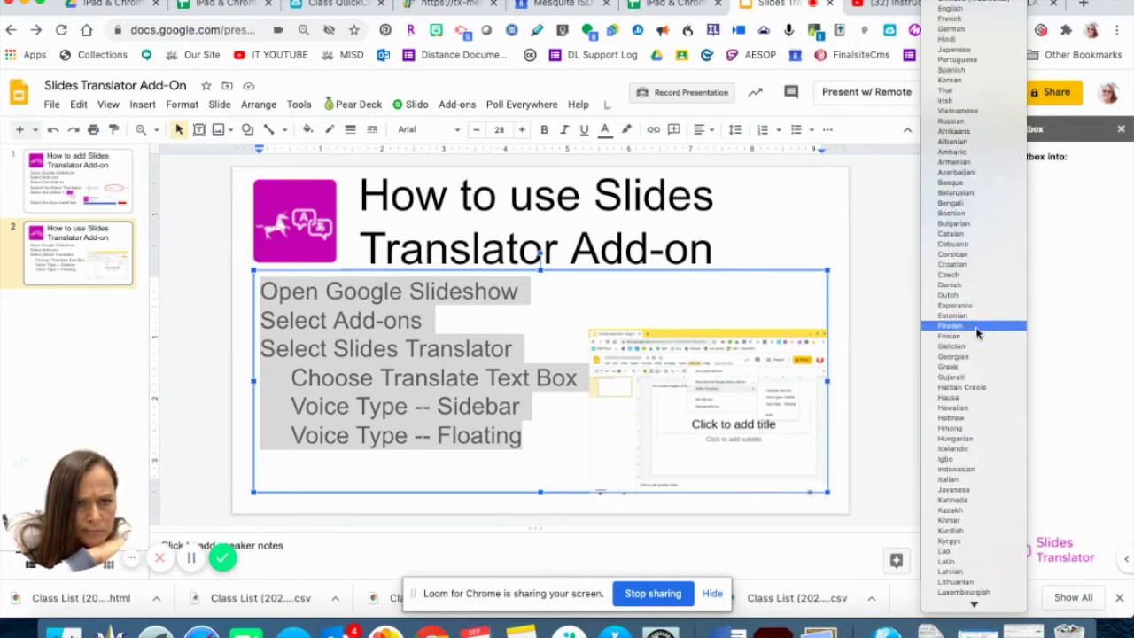
left_click(986, 71)
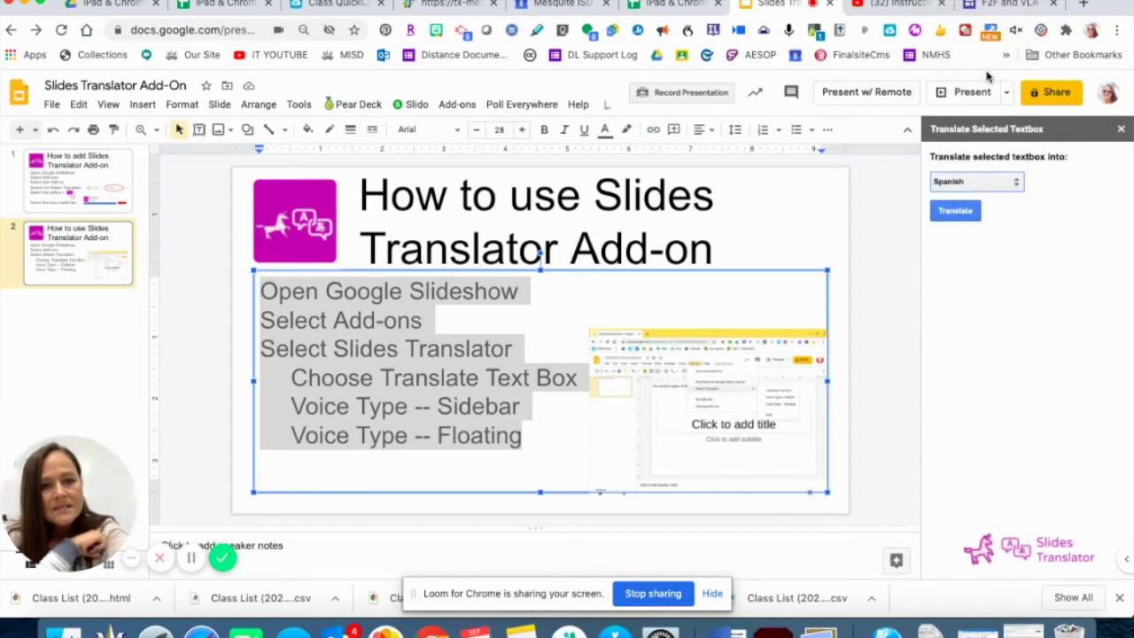
left_click(963, 211)
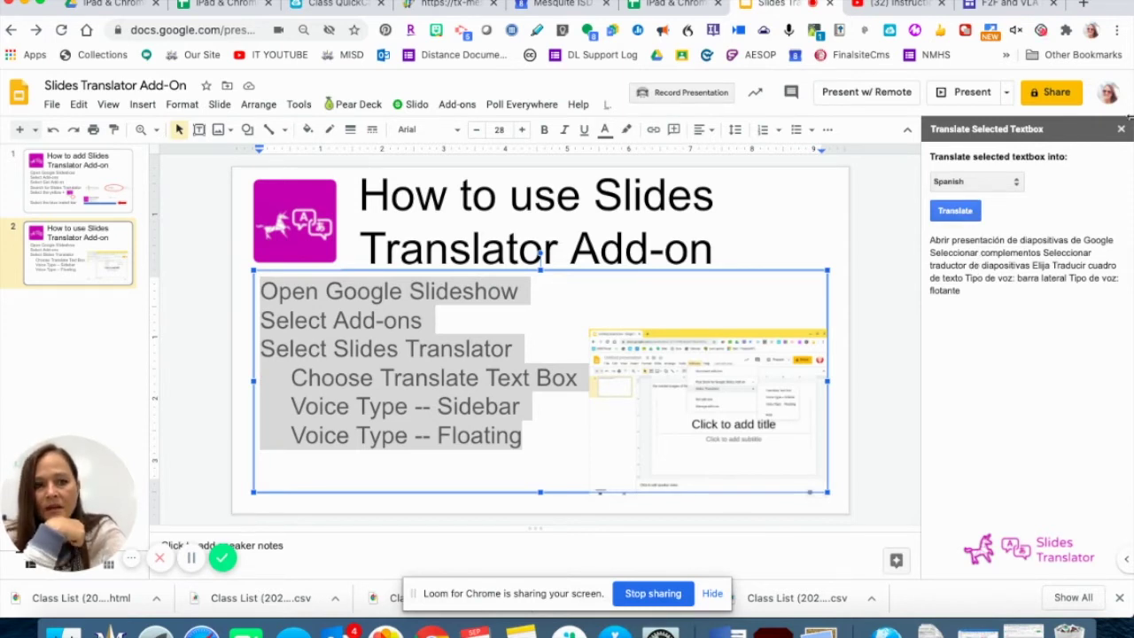
left_click(1121, 131)
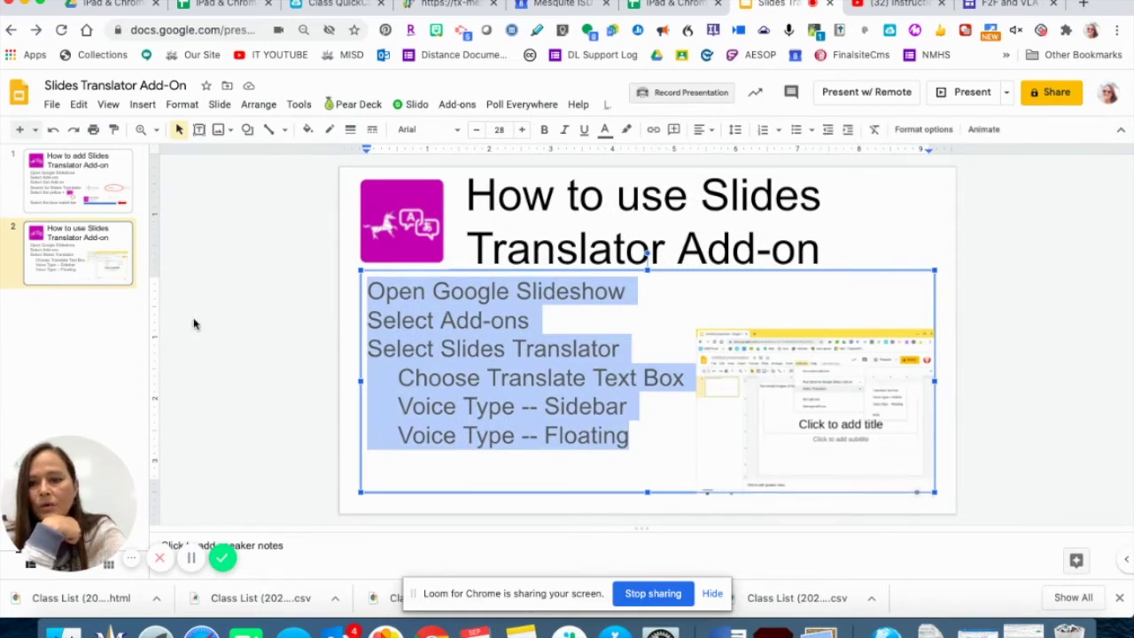
left_click(264, 332)
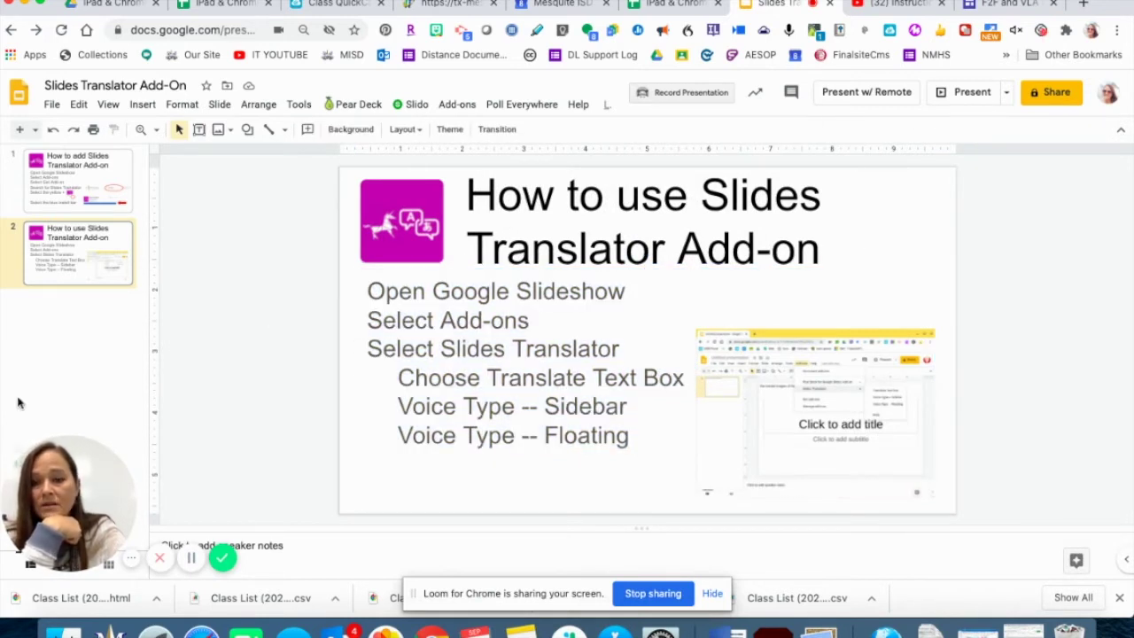
Step: Add a new slide after slide 2 and place the cursor in its title placeholder
left_click(220, 104)
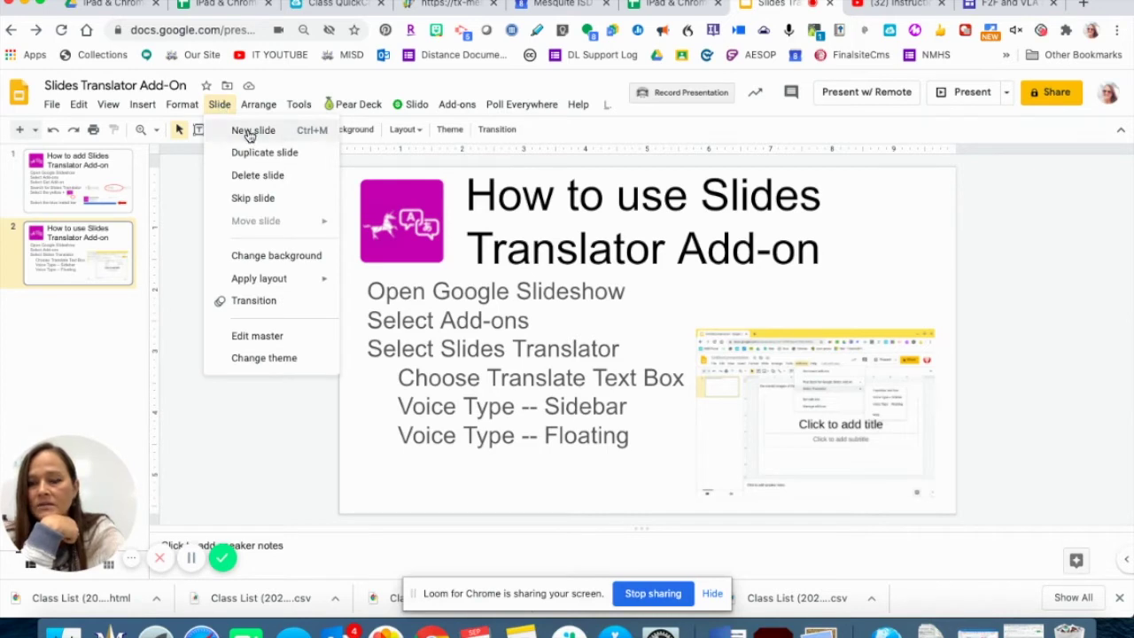
left_click(250, 133)
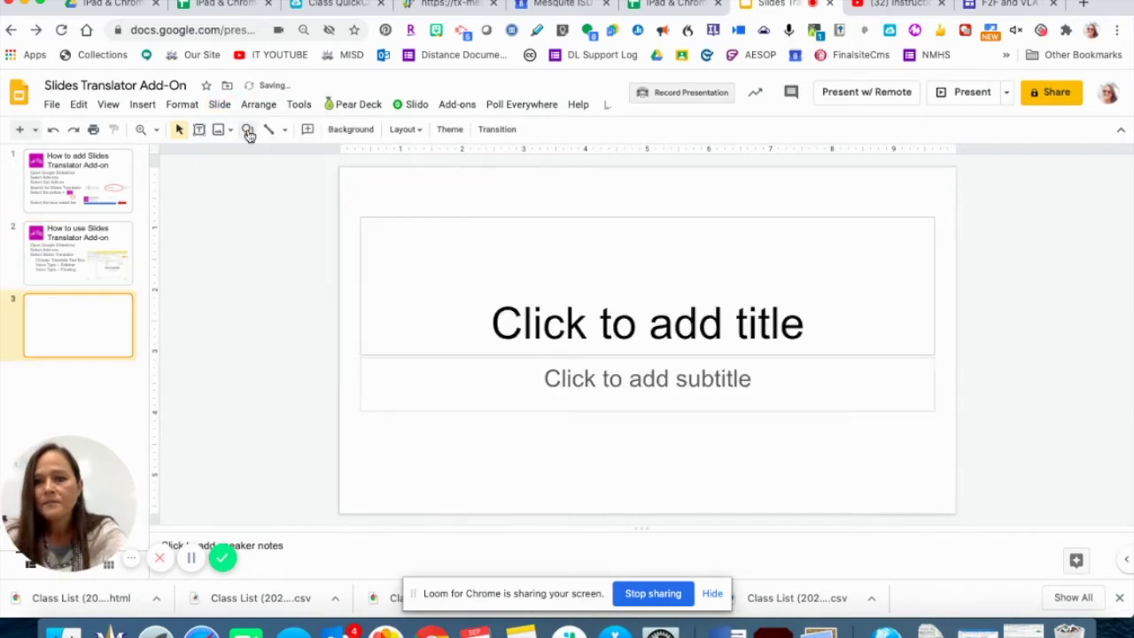
left_click(560, 298)
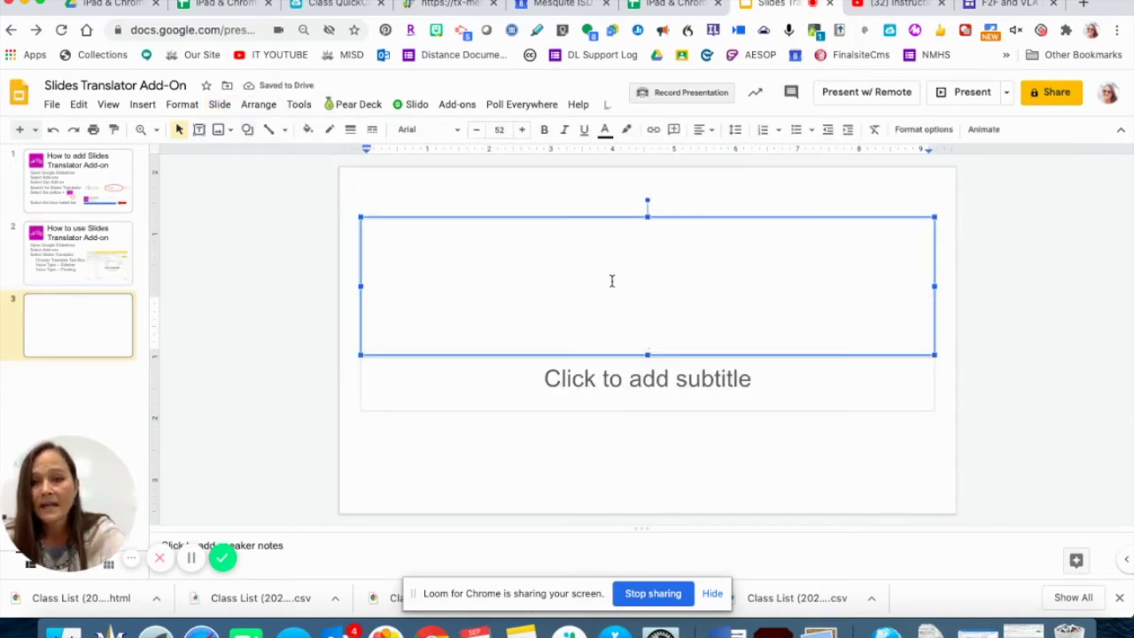
Step: Use Slides Translator's floating voice typing, moved clear of the slide, to dictate a description of the microphone into the title box
left_click(457, 105)
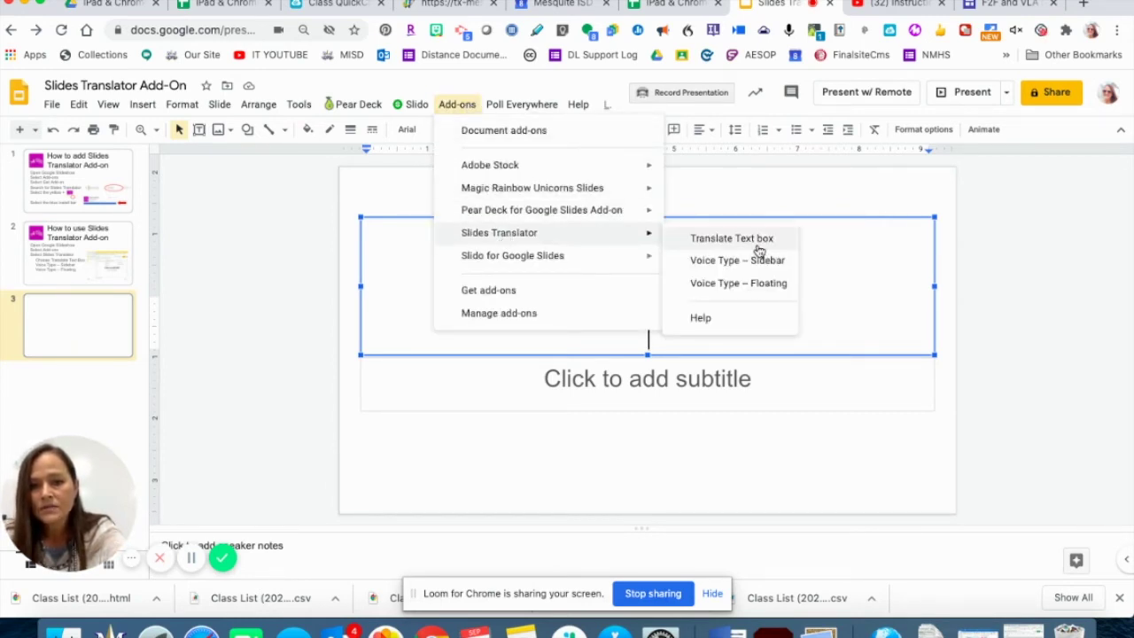
left_click(752, 282)
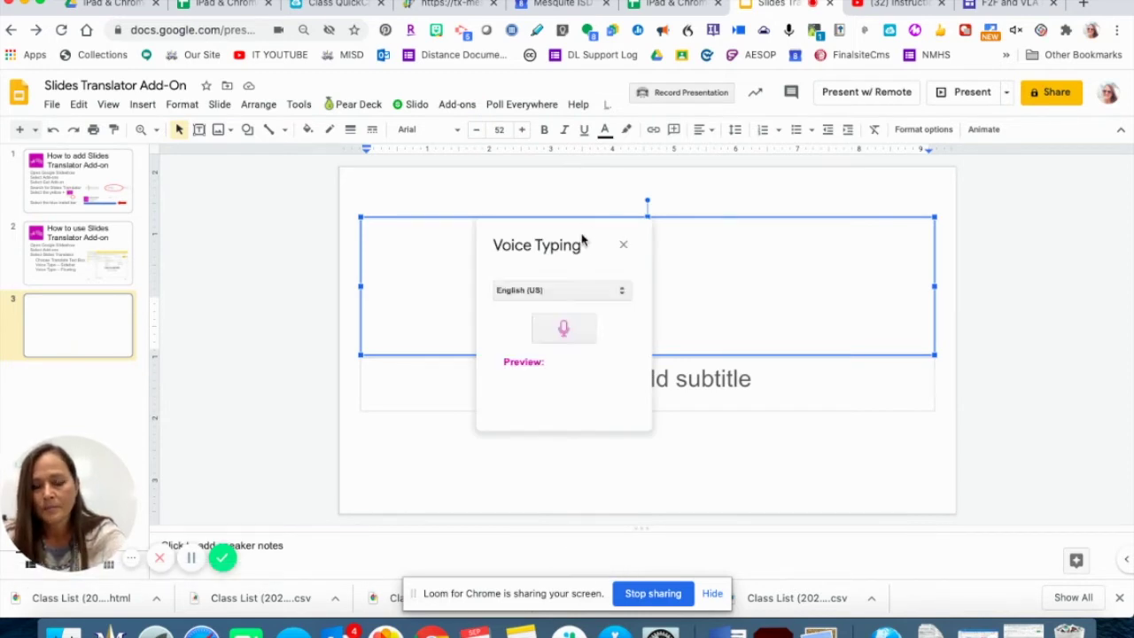
left_click_drag(558, 228, 295, 176)
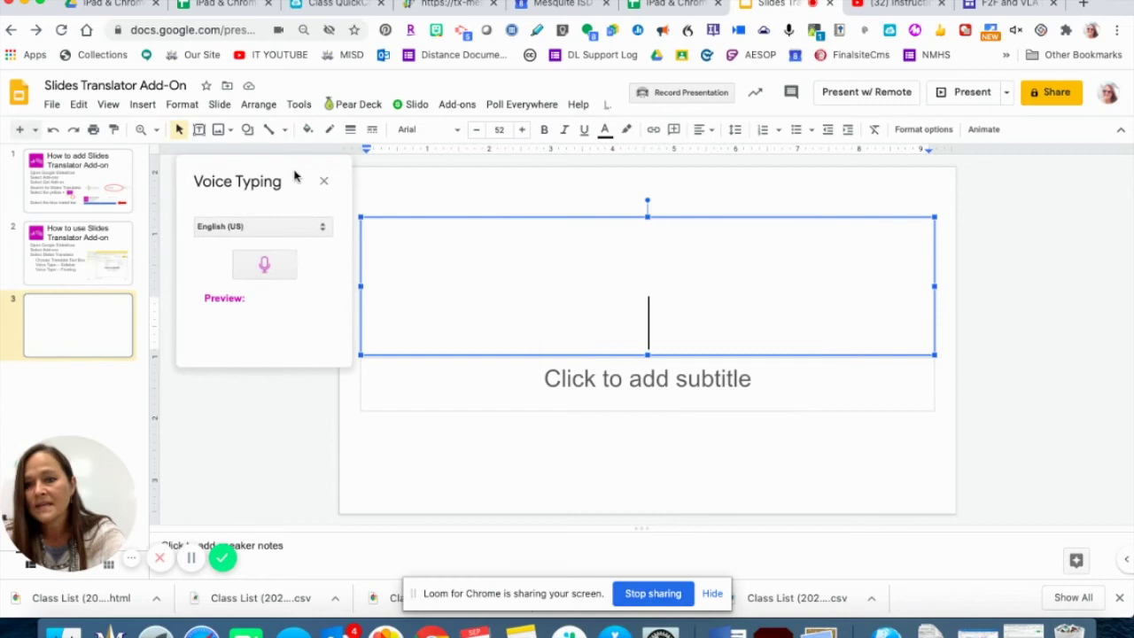
left_click(267, 265)
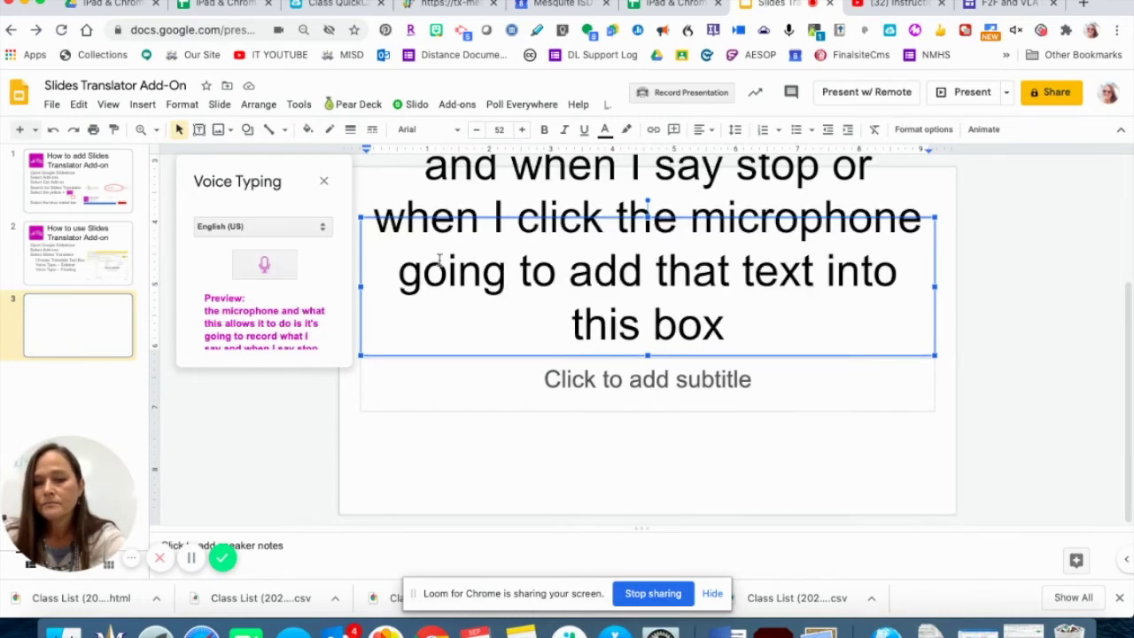
Step: Set all the dictated text in slide 3's title box to font size 14
triple_click(691, 271)
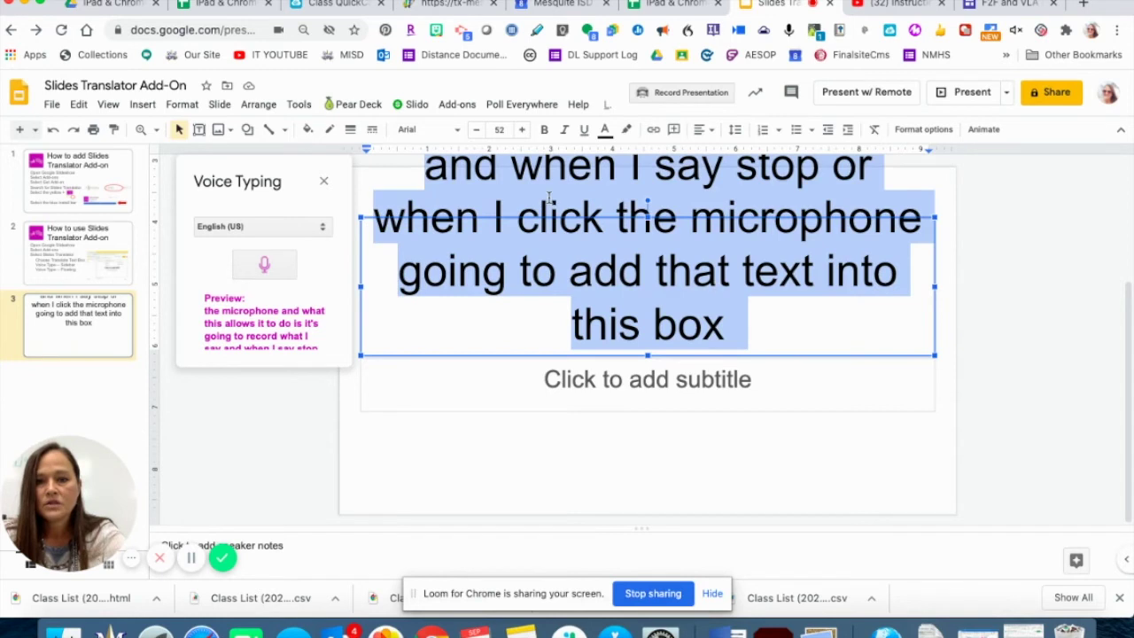
left_click(502, 130)
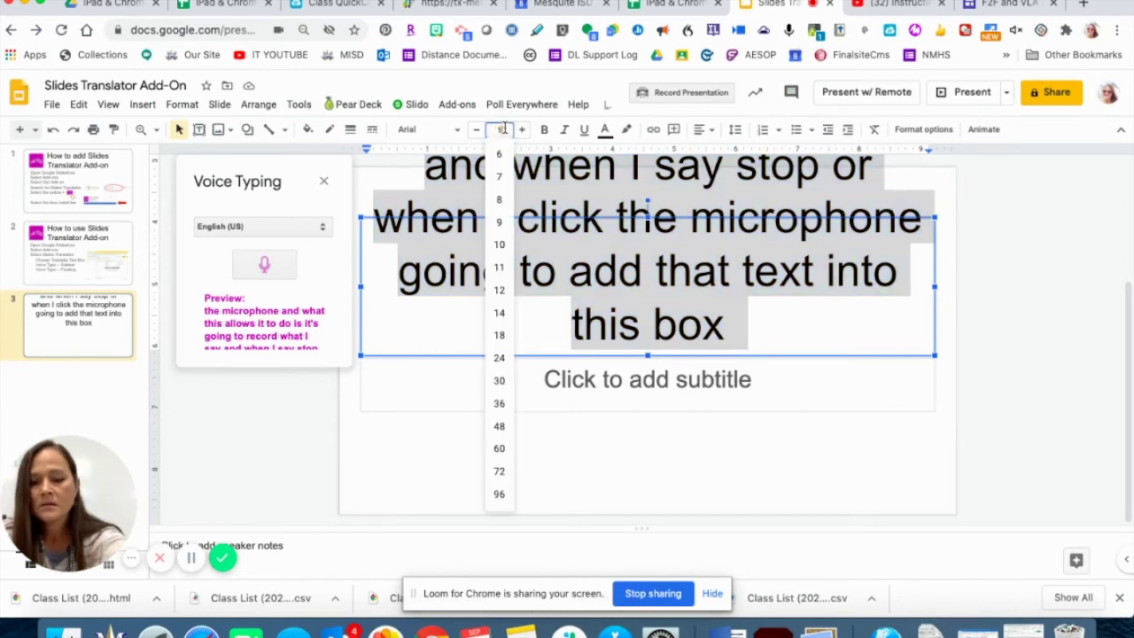
type("14")
key("Return")
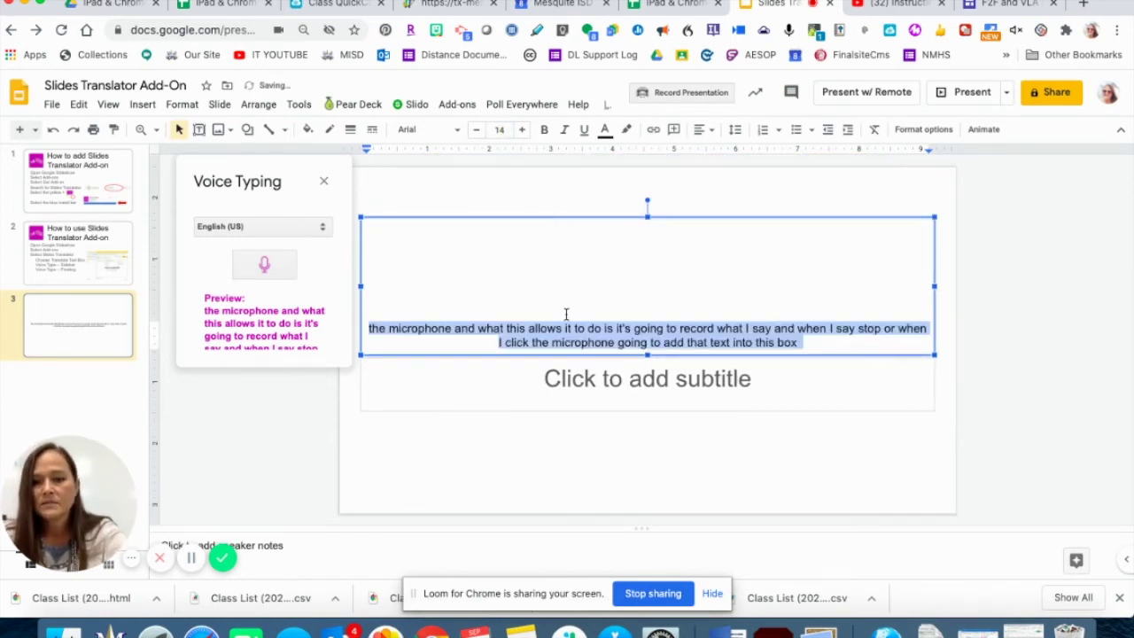
Step: Remove the opening words "the microphone and" from the dictated text so that it starts with a capitalized "What"
left_click(484, 326)
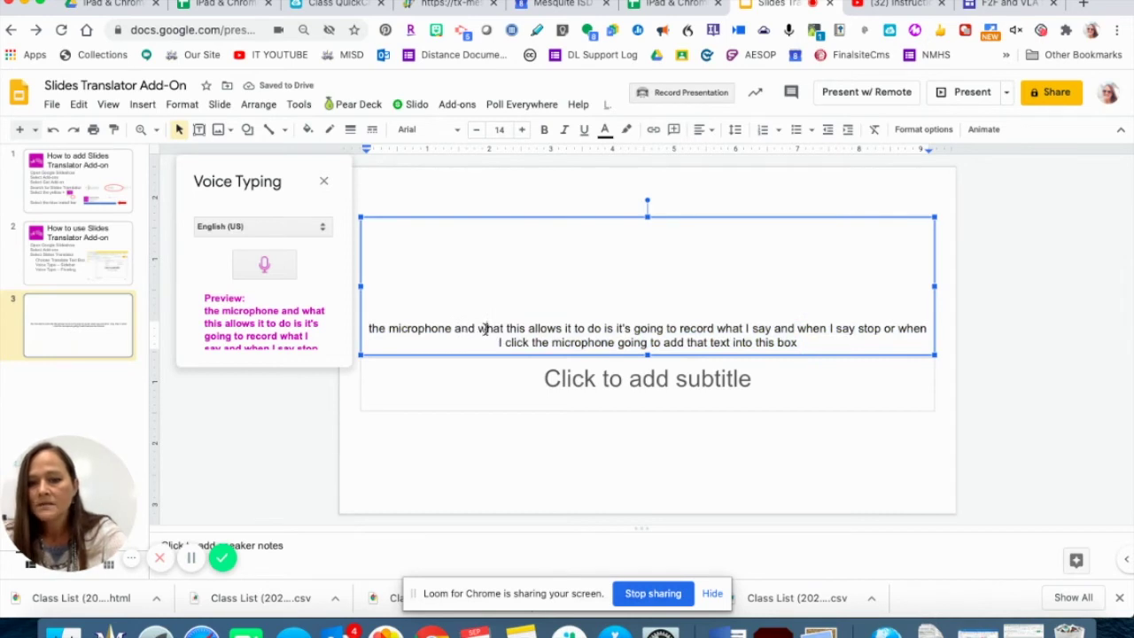
left_click_drag(485, 330, 363, 328)
type("W")
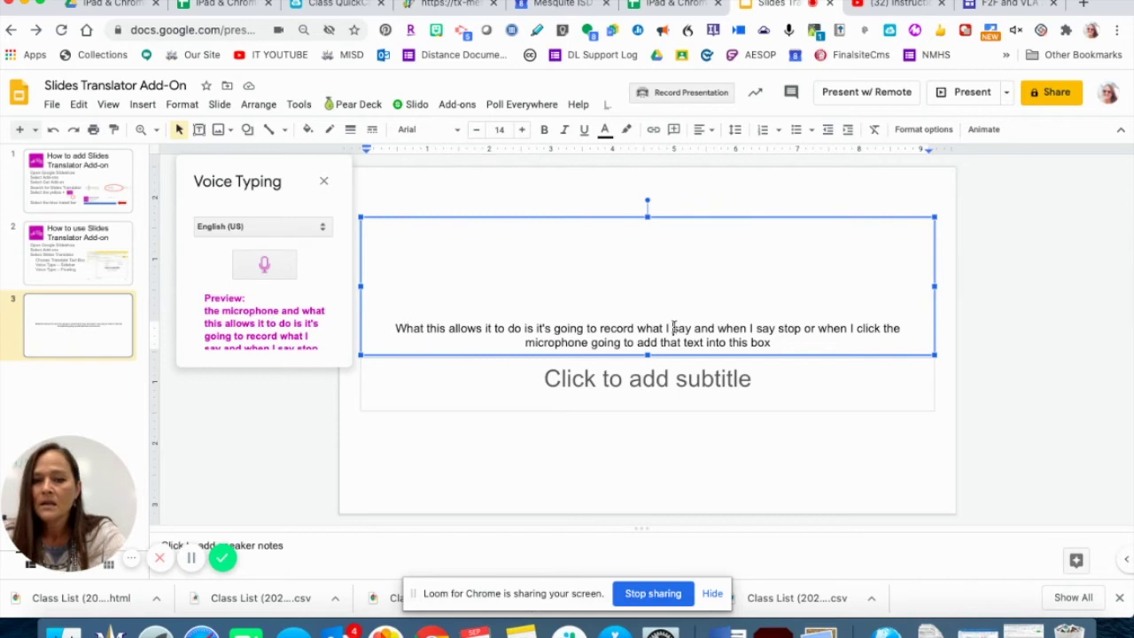
Step: Translate the whole dictated text into Spanish with Slides Translator's Translate Text box tool
left_click_drag(773, 343, 393, 321)
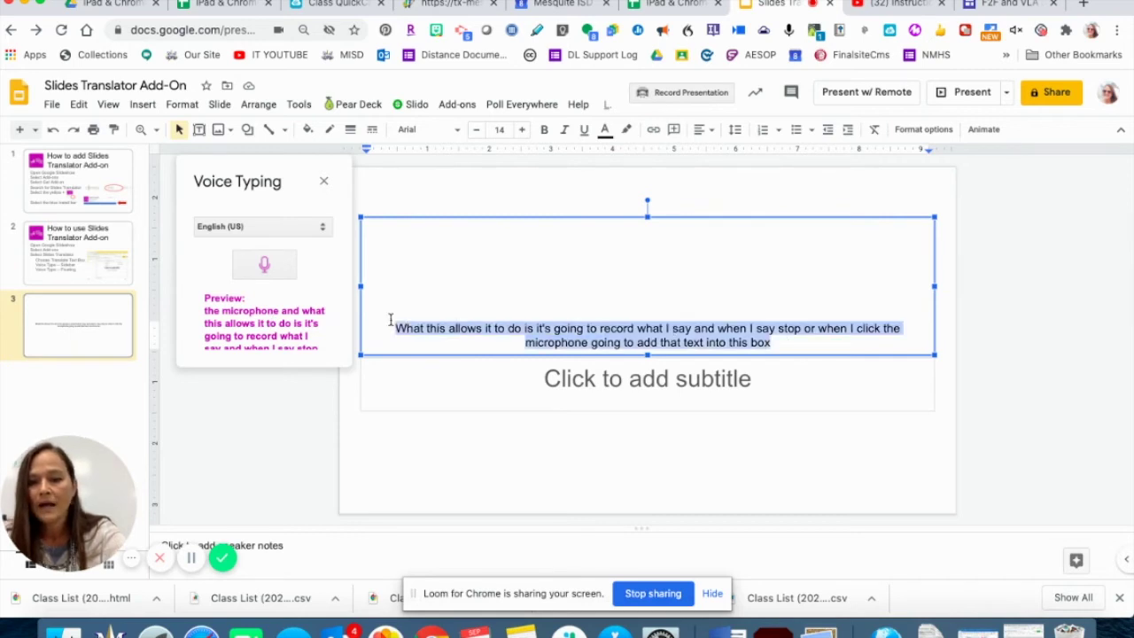
left_click(457, 104)
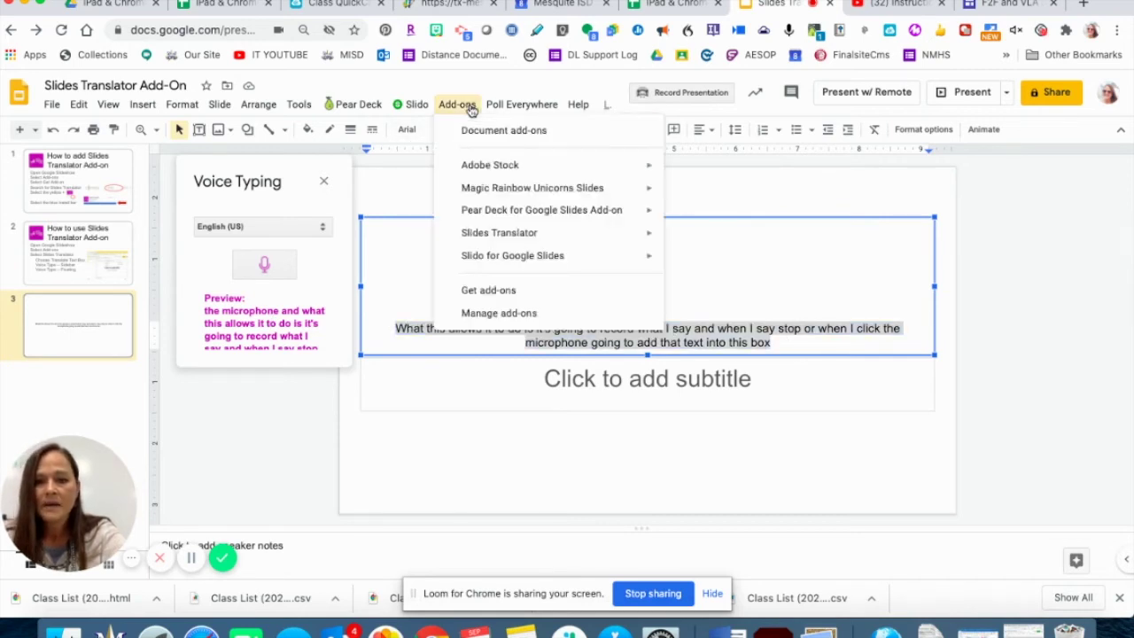
mouse_move(525, 235)
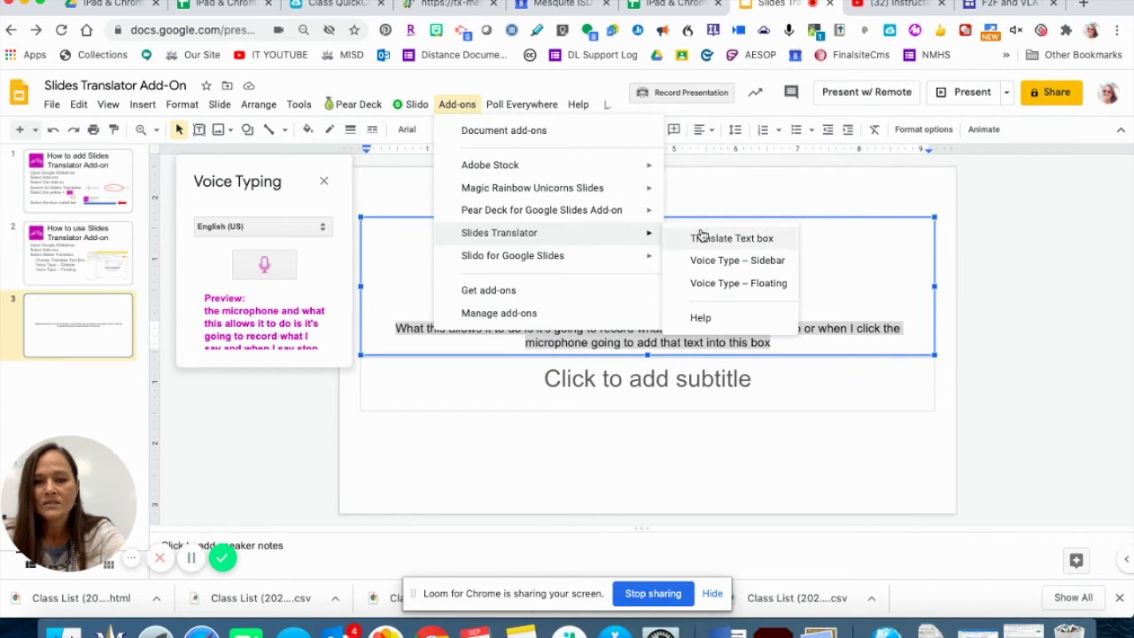
left_click(716, 238)
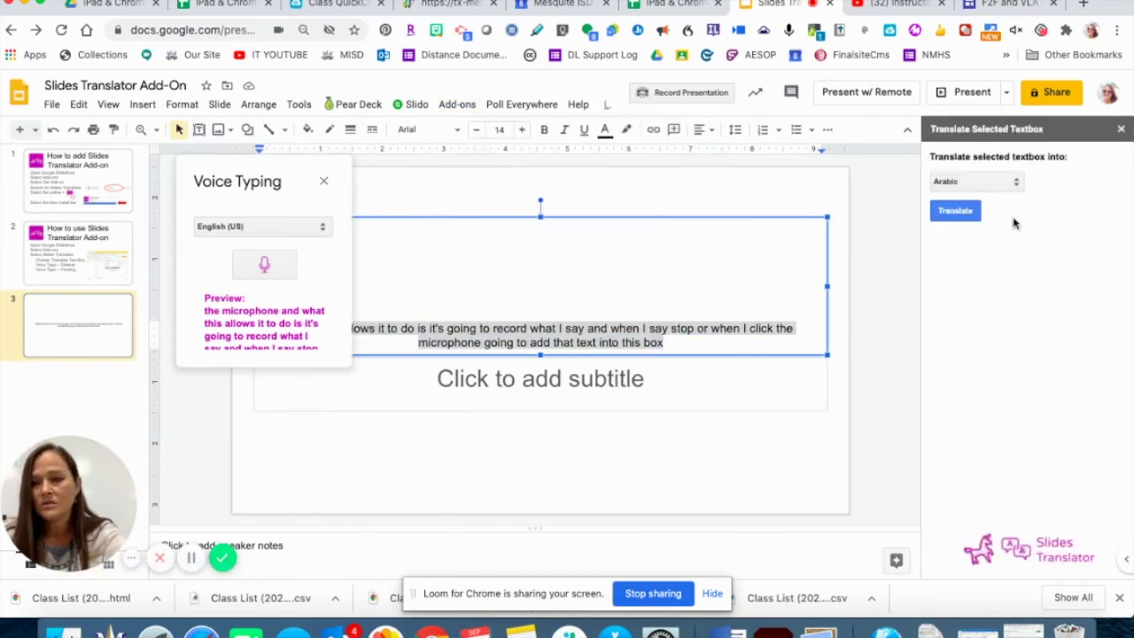
left_click(992, 183)
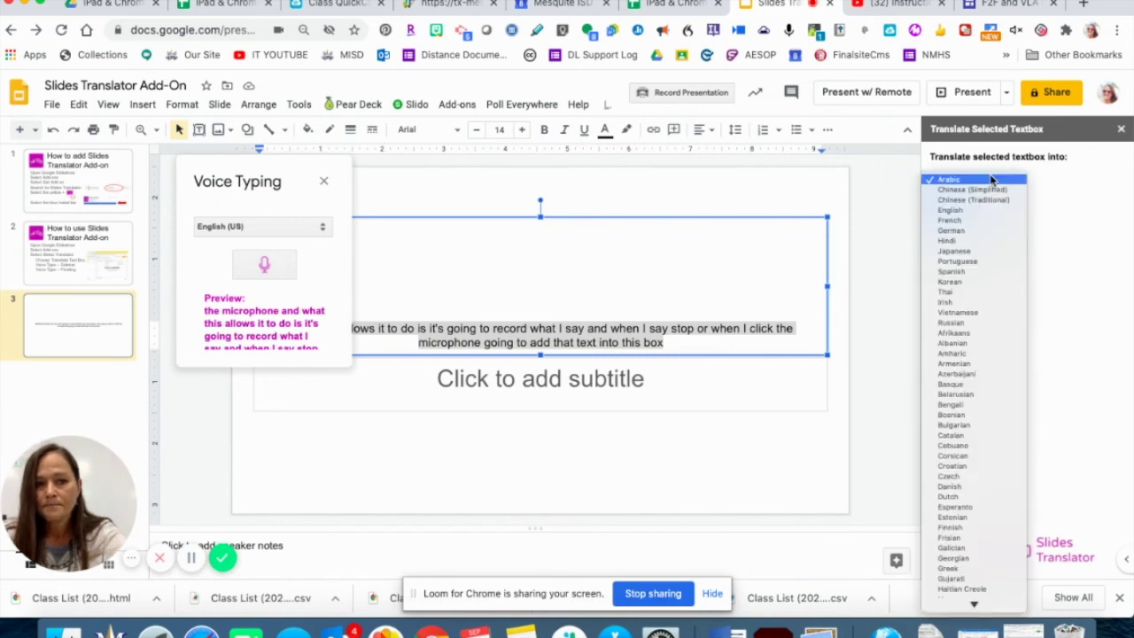
left_click(965, 273)
left_click(970, 216)
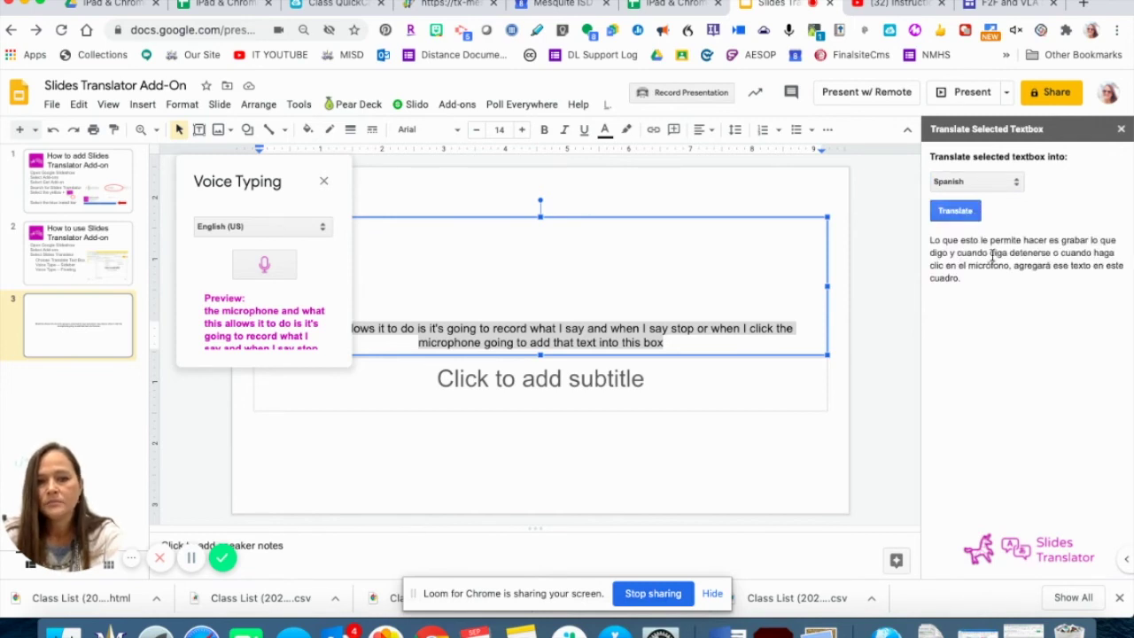
Step: Copy the Spanish translation and paste it on a new line below the English text in the title box
left_click_drag(968, 282, 930, 237)
key("super+c")
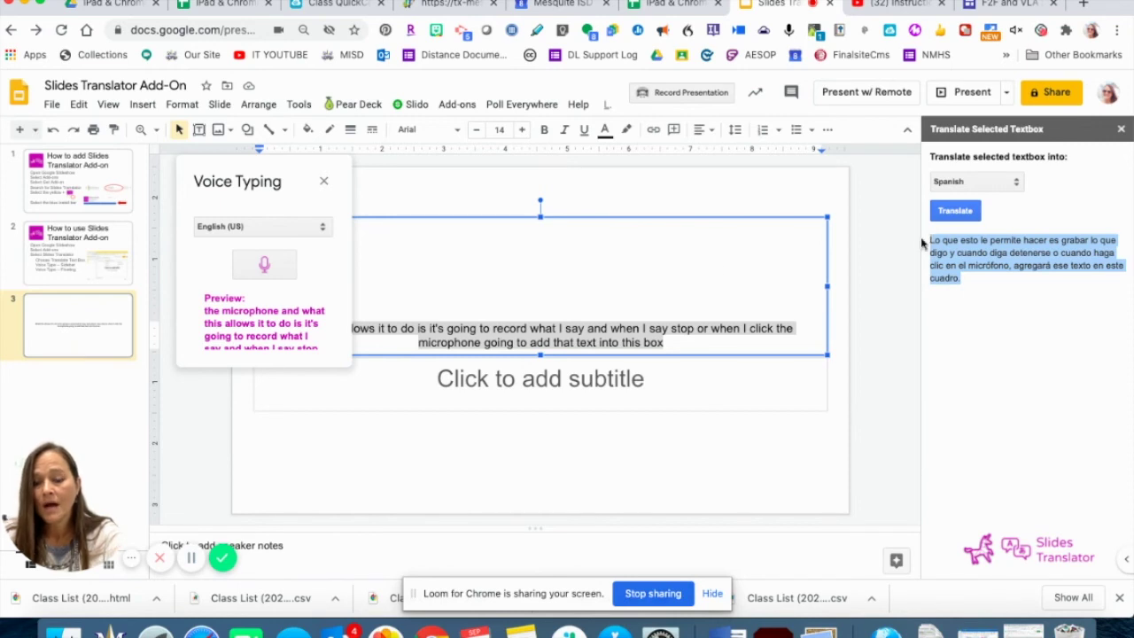
left_click(620, 278)
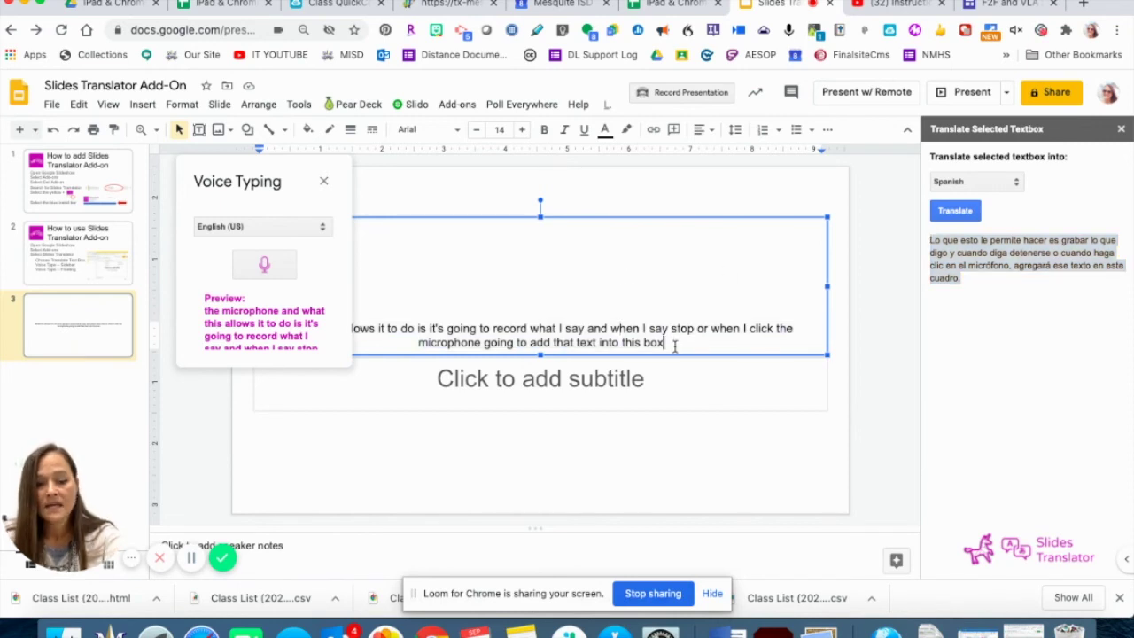
key("Return")
key("super+v")
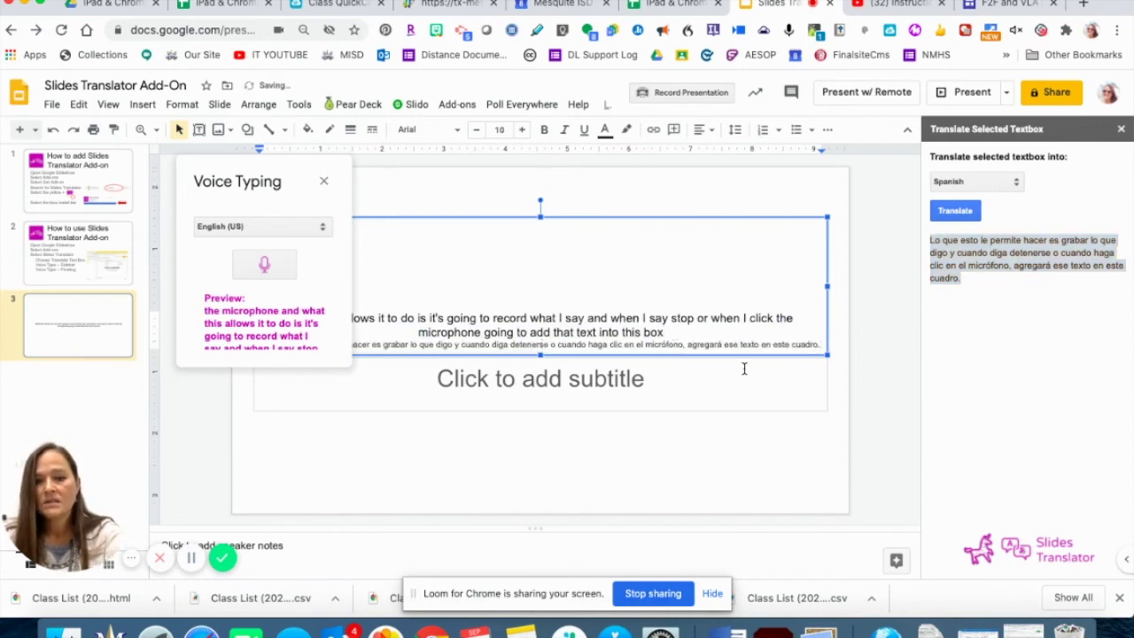